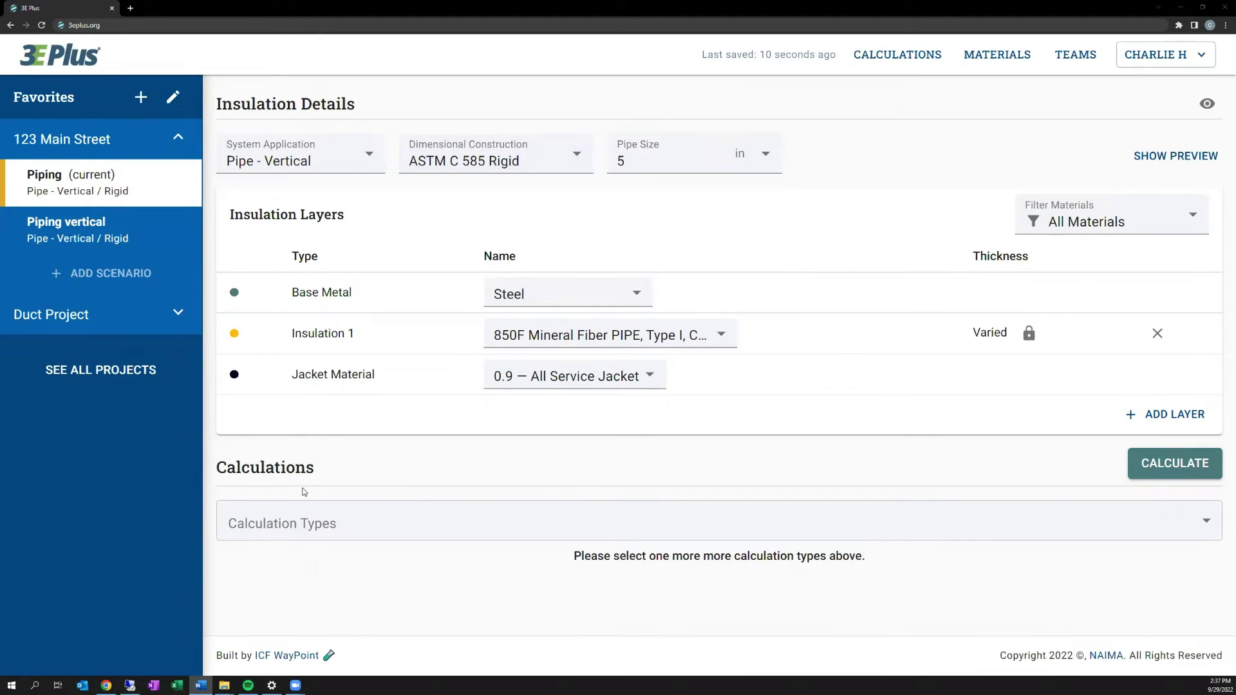
Choose Heat Loss Per Hour with 75 °F ambient, 850 °F process and 0 mph wind
{"action": "left_click", "coordinate": [324, 525]}
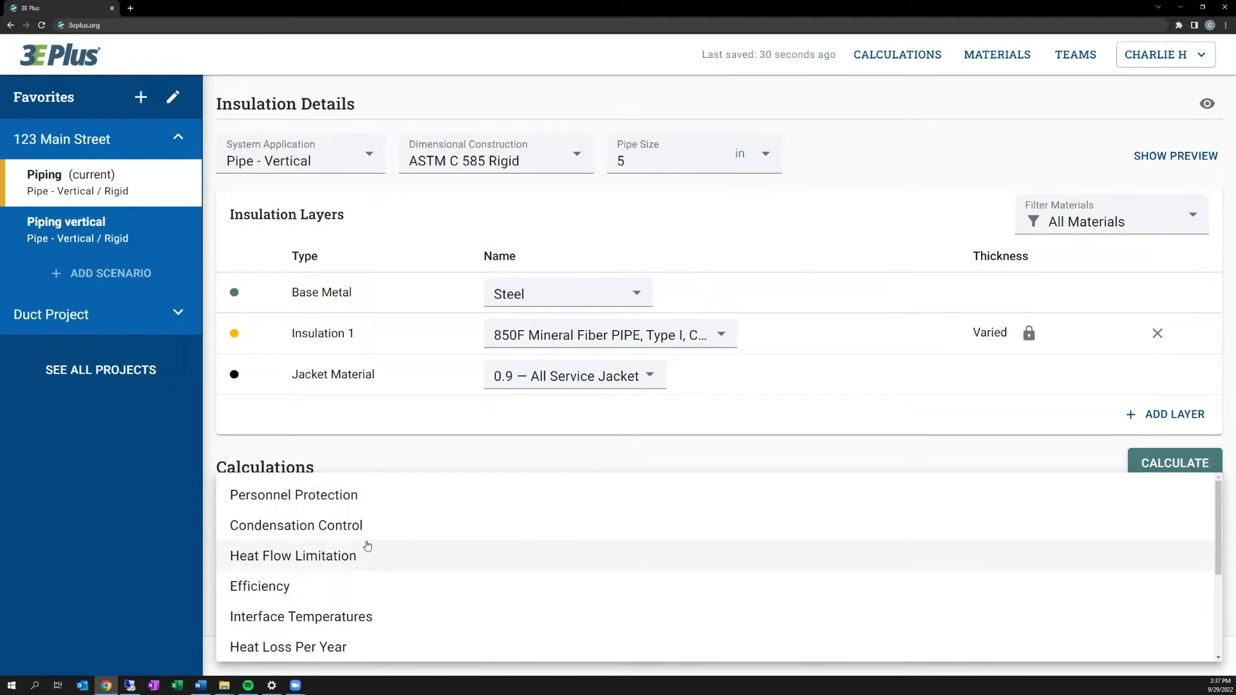
{"action": "left_click", "coordinate": [423, 463]}
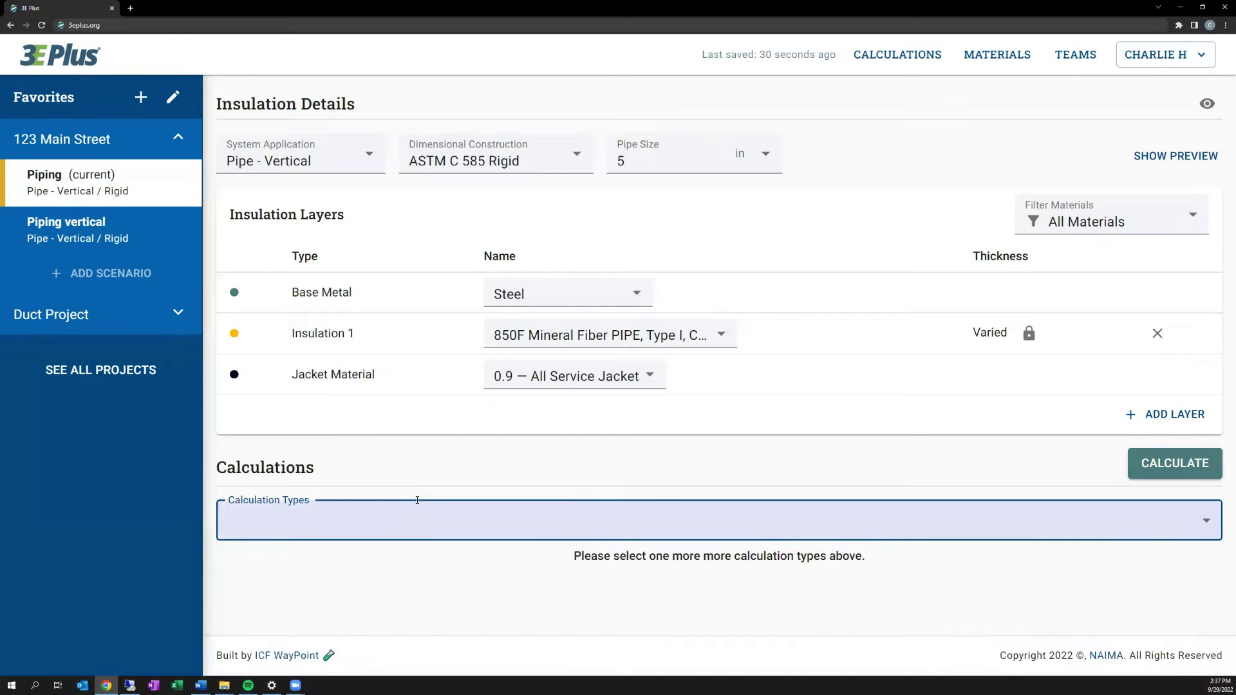
{"action": "left_click", "coordinate": [415, 528]}
{"action": "scroll", "coordinate": [409, 554], "scroll_direction": "down", "scroll_amount": 3}
{"action": "left_click", "coordinate": [376, 519]}
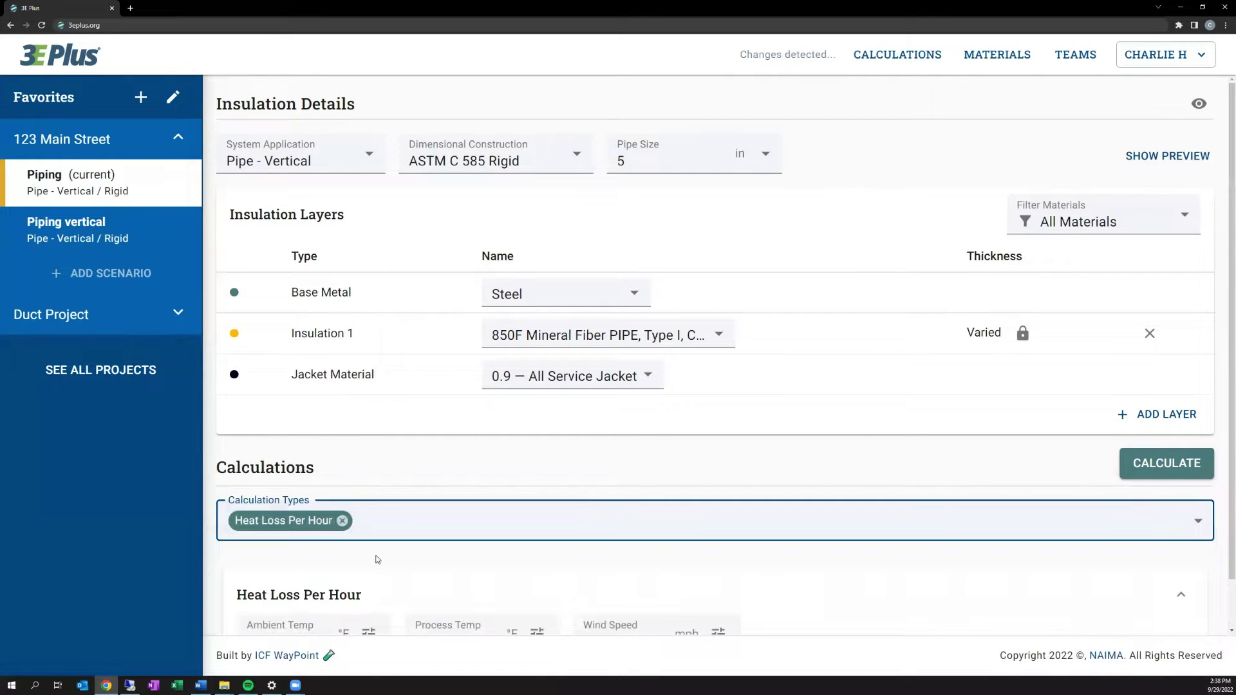
{"action": "scroll", "coordinate": [377, 559], "scroll_direction": "down", "scroll_amount": 1}
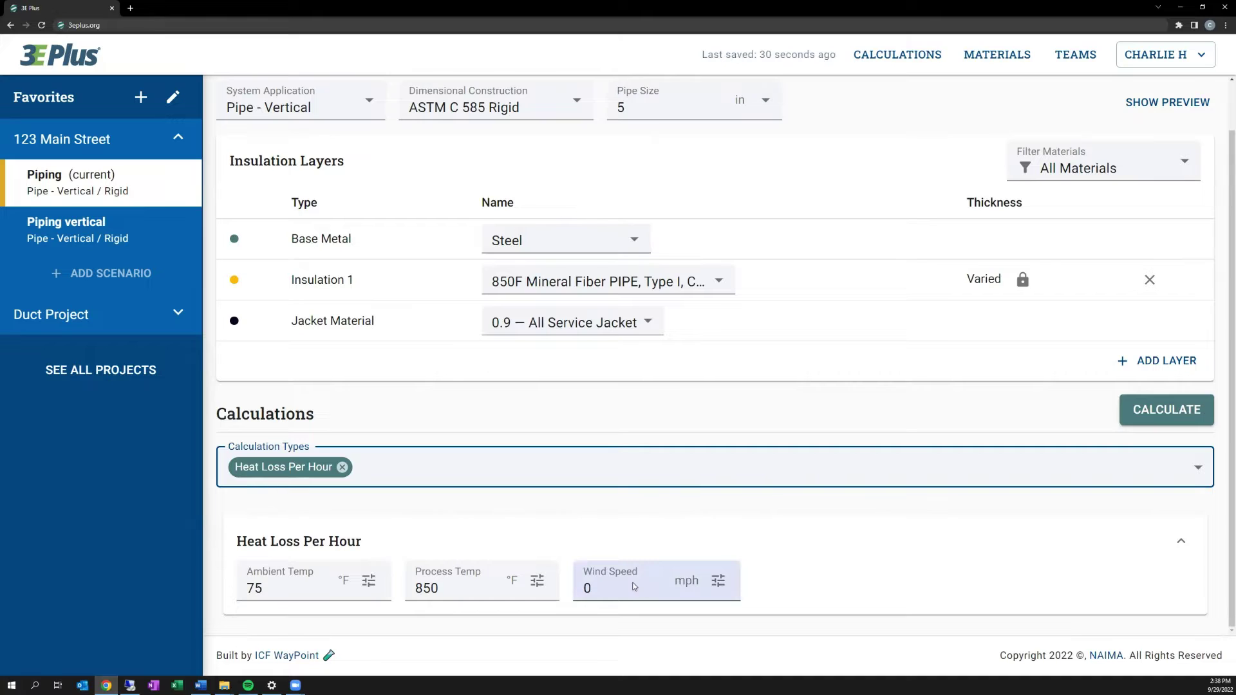
Calculate hourly heat loss: bare pipe 7040.34 BTU/hr/ft, 10.0 in insulation 169.39 (97.59%)
{"action": "left_click", "coordinate": [1161, 413]}
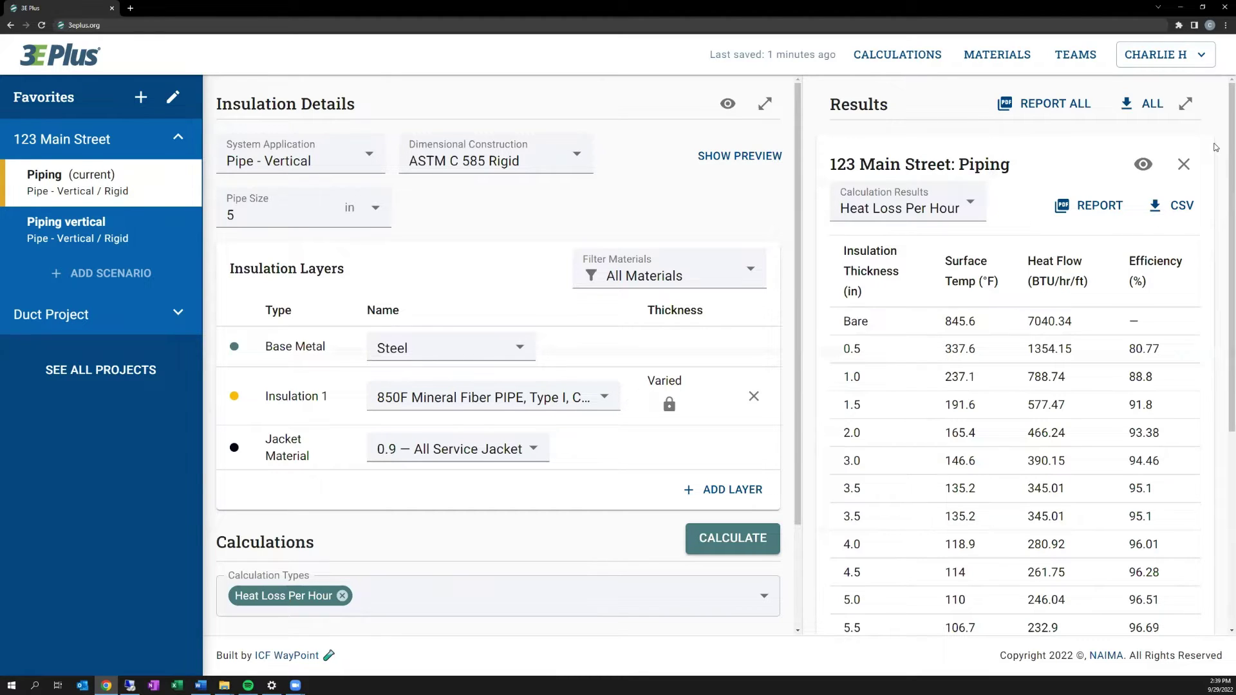
{"action": "scroll", "coordinate": [943, 391], "scroll_direction": "down", "scroll_amount": 1}
{"action": "scroll", "coordinate": [861, 322], "scroll_direction": "down", "scroll_amount": 5}
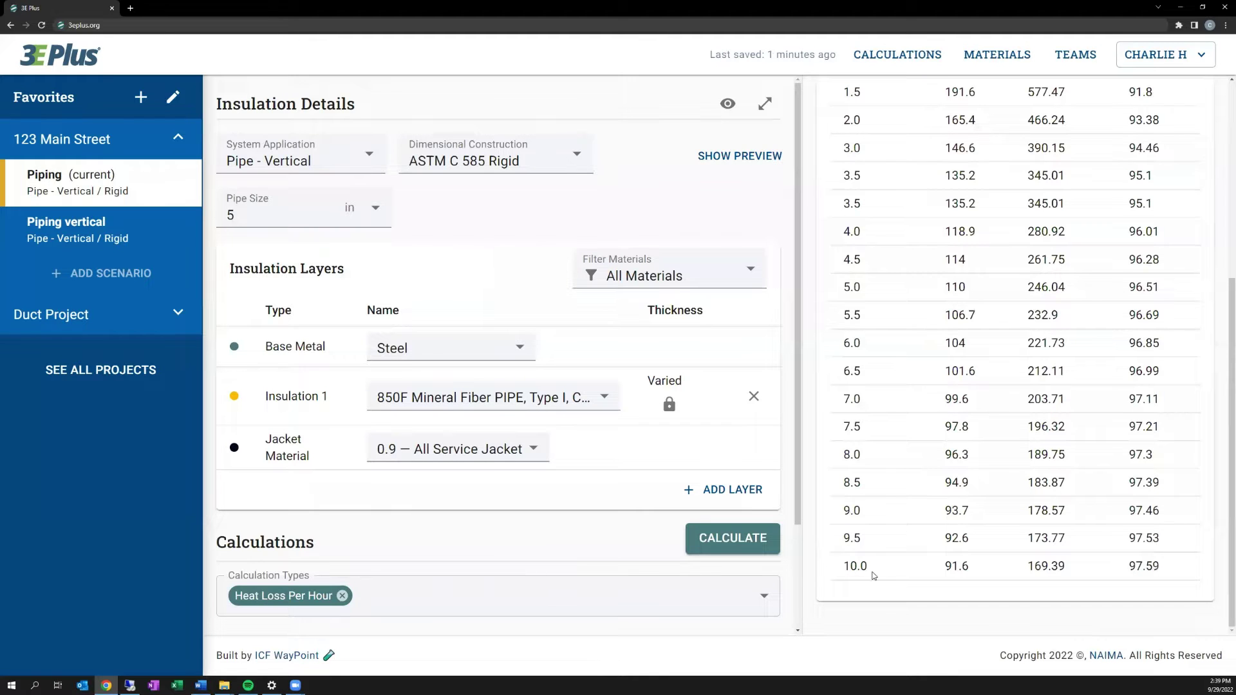
{"action": "scroll", "coordinate": [851, 372], "scroll_direction": "up", "scroll_amount": 5}
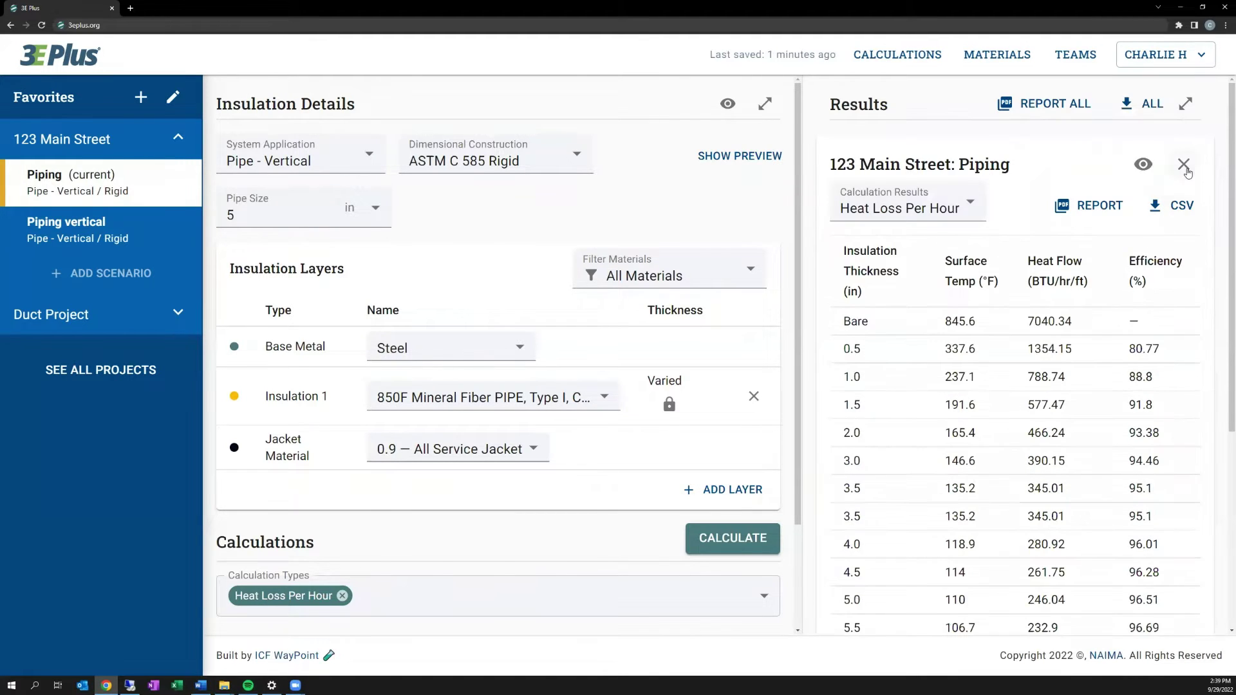
Replace Heat Loss Per Hour with Heat Loss Per Year at 8320 hr/yr
{"action": "left_click", "coordinate": [1184, 165]}
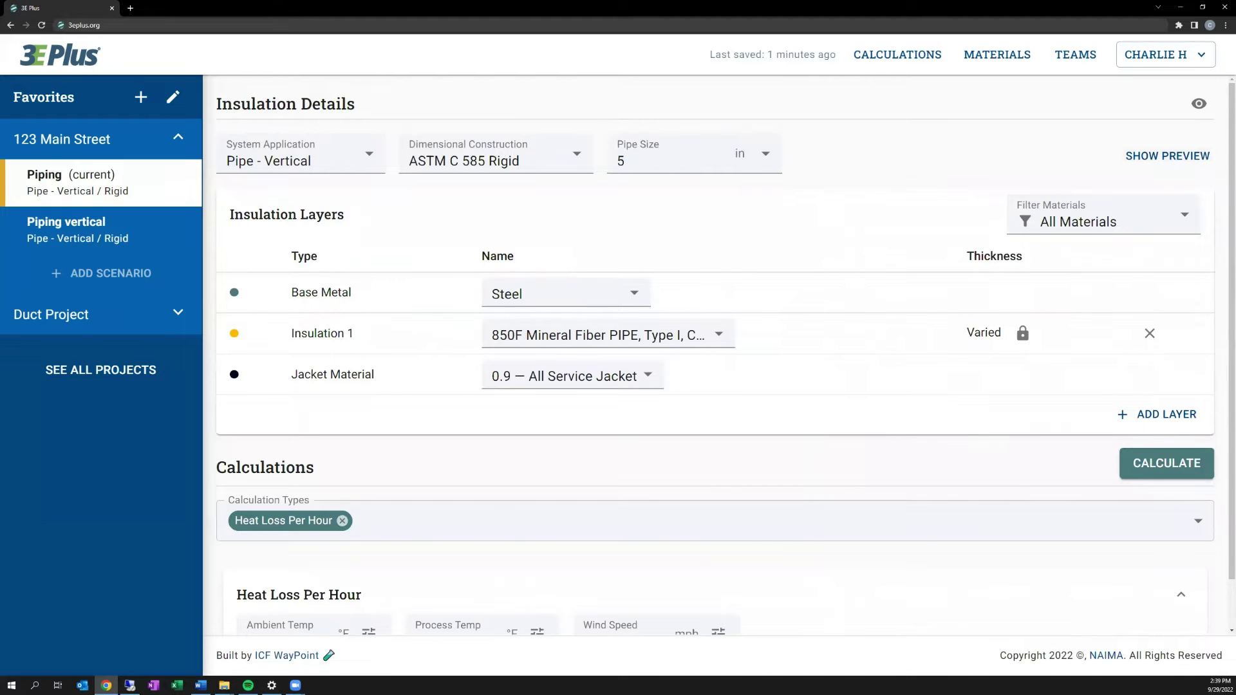
{"action": "left_click", "coordinate": [342, 521]}
{"action": "scroll", "coordinate": [331, 560], "scroll_direction": "down", "scroll_amount": 1}
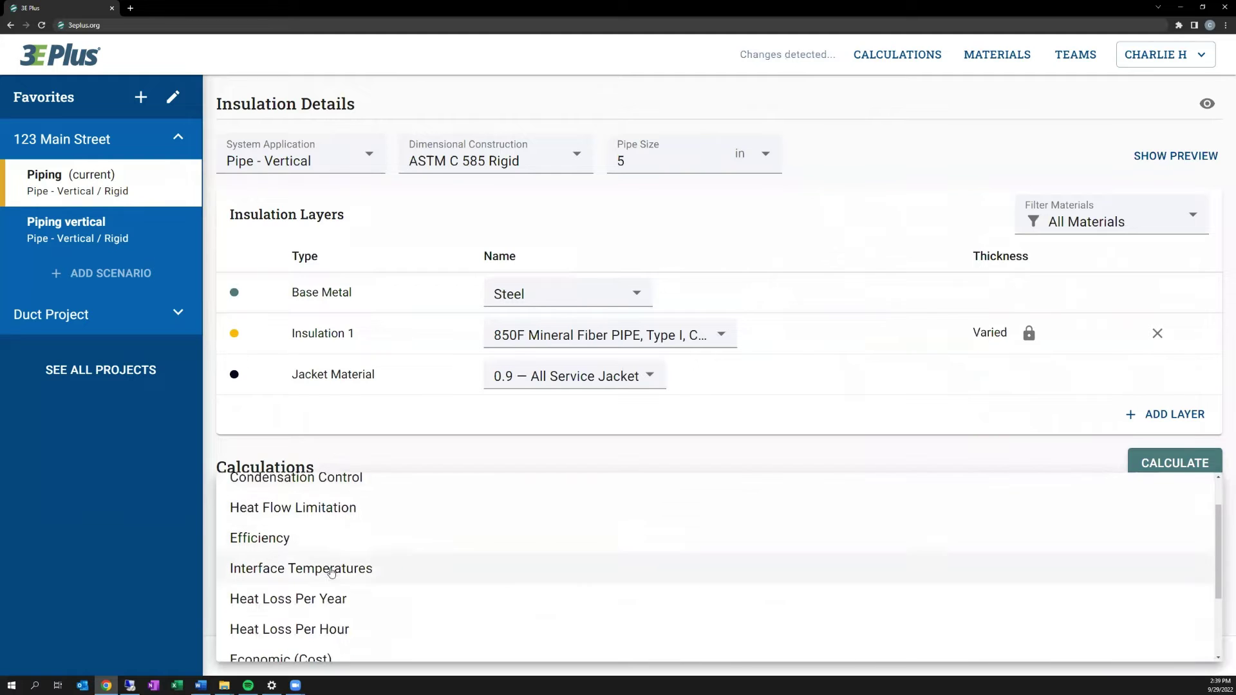
{"action": "left_click", "coordinate": [330, 598]}
{"action": "scroll", "coordinate": [383, 516], "scroll_direction": "down", "scroll_amount": 1}
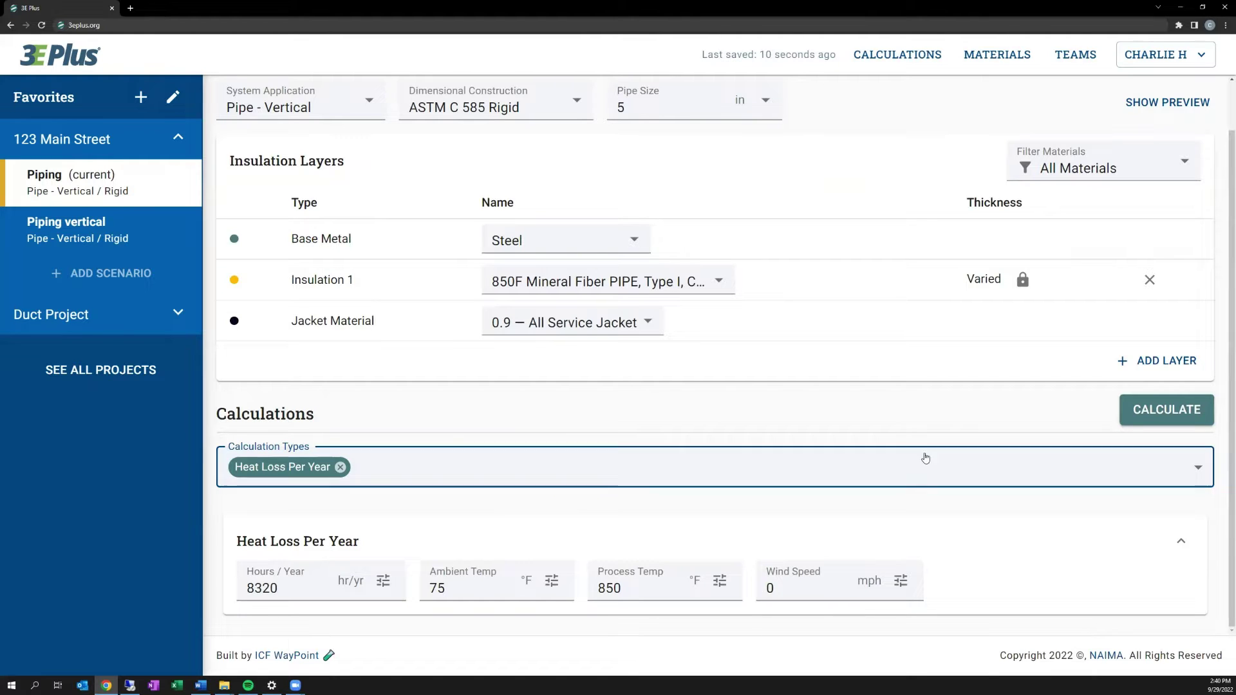
Compute yearly heat loss: bare pipe 58576 kBTU/hr/ft, 0.5 in at 80.77% efficiency
{"action": "left_click", "coordinate": [1147, 410]}
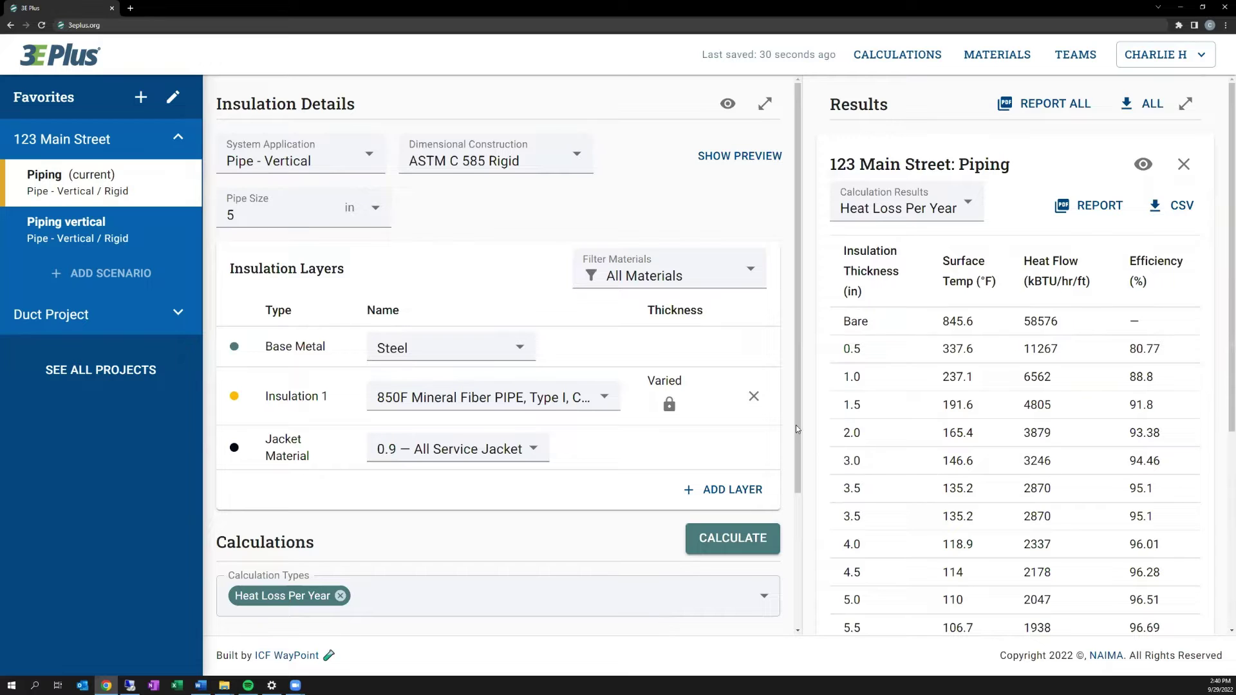
{"action": "scroll", "coordinate": [959, 506], "scroll_direction": "down", "scroll_amount": 3}
{"action": "scroll", "coordinate": [959, 506], "scroll_direction": "up", "scroll_amount": 3}
Switch to Economic (Cost) using natural gas at 1026 BTU/ft³, 75% efficiency, $5/Mcf
{"action": "left_click", "coordinate": [1181, 166]}
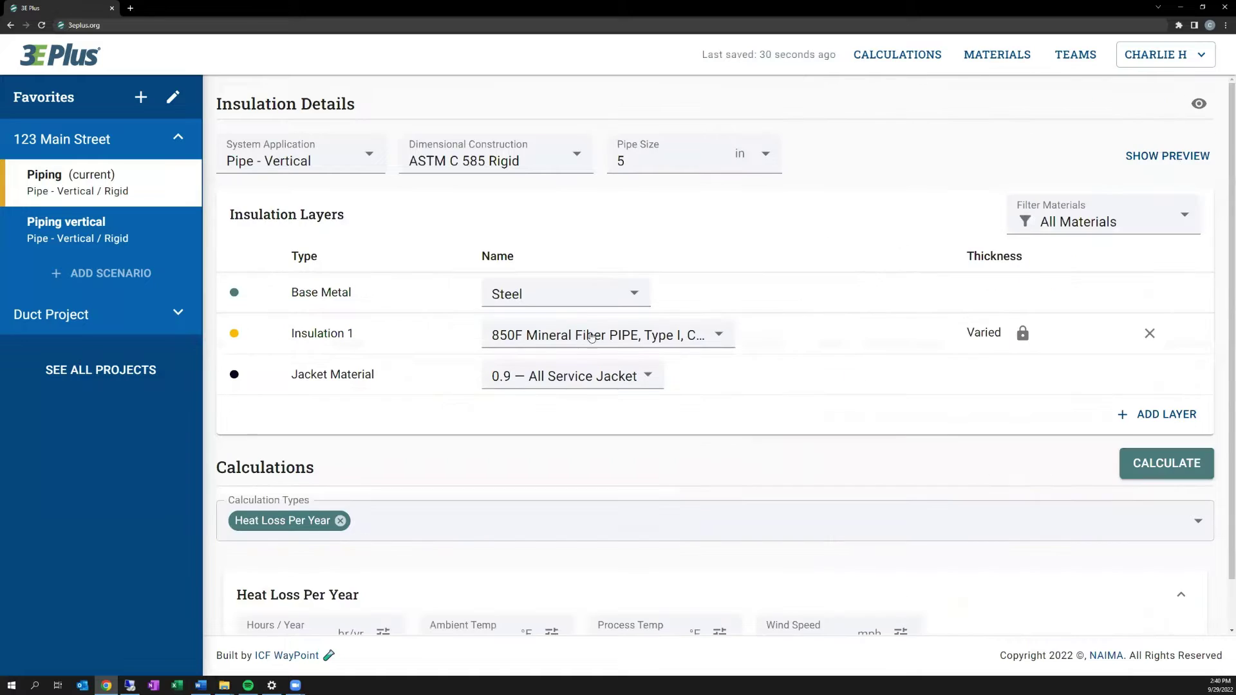
{"action": "left_click", "coordinate": [341, 521]}
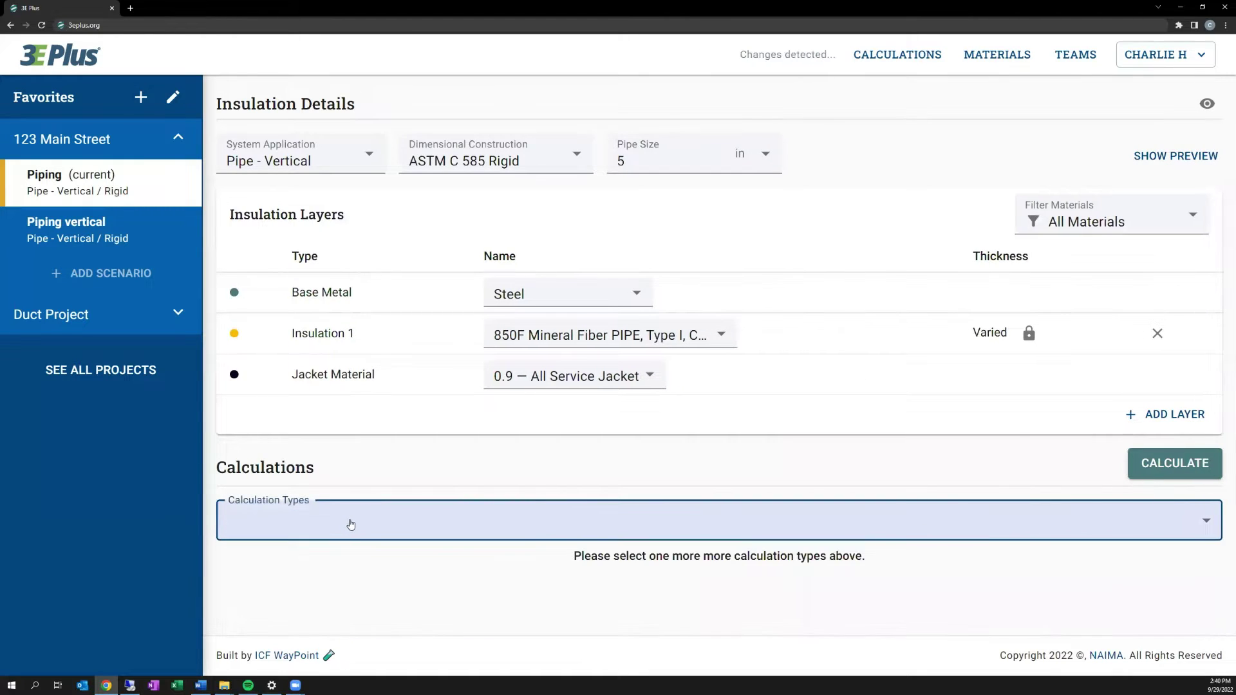
{"action": "left_click", "coordinate": [351, 524]}
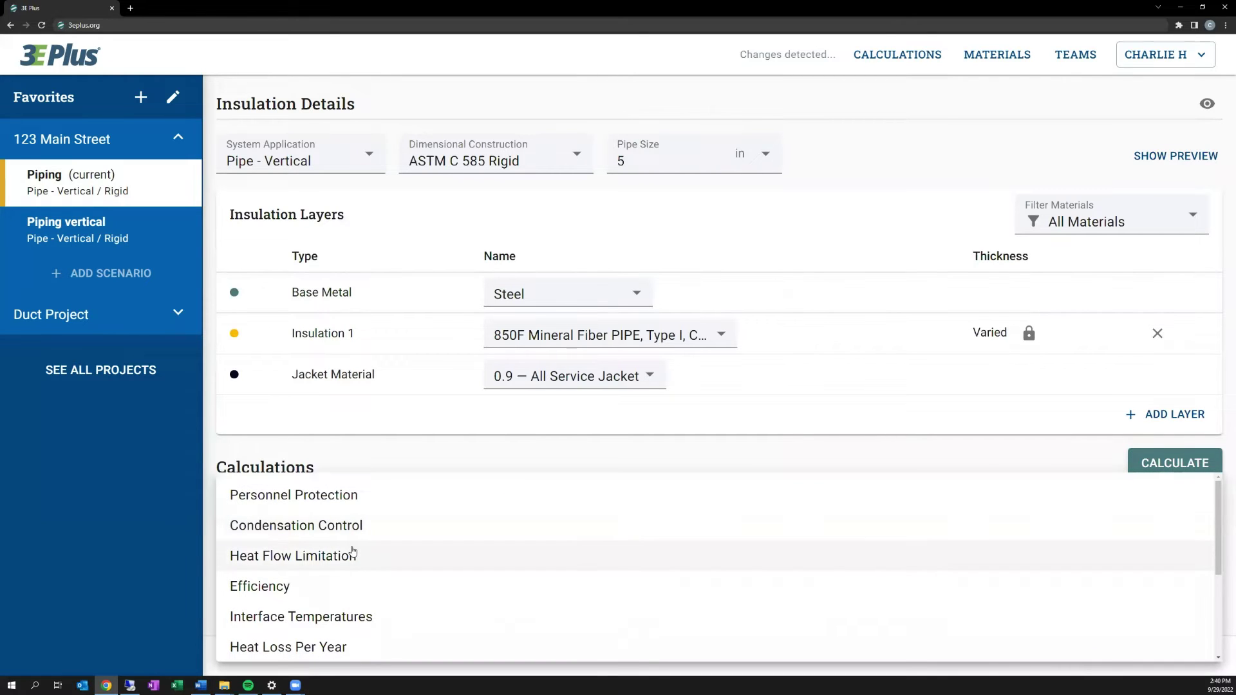
{"action": "scroll", "coordinate": [352, 554], "scroll_direction": "down", "scroll_amount": 2}
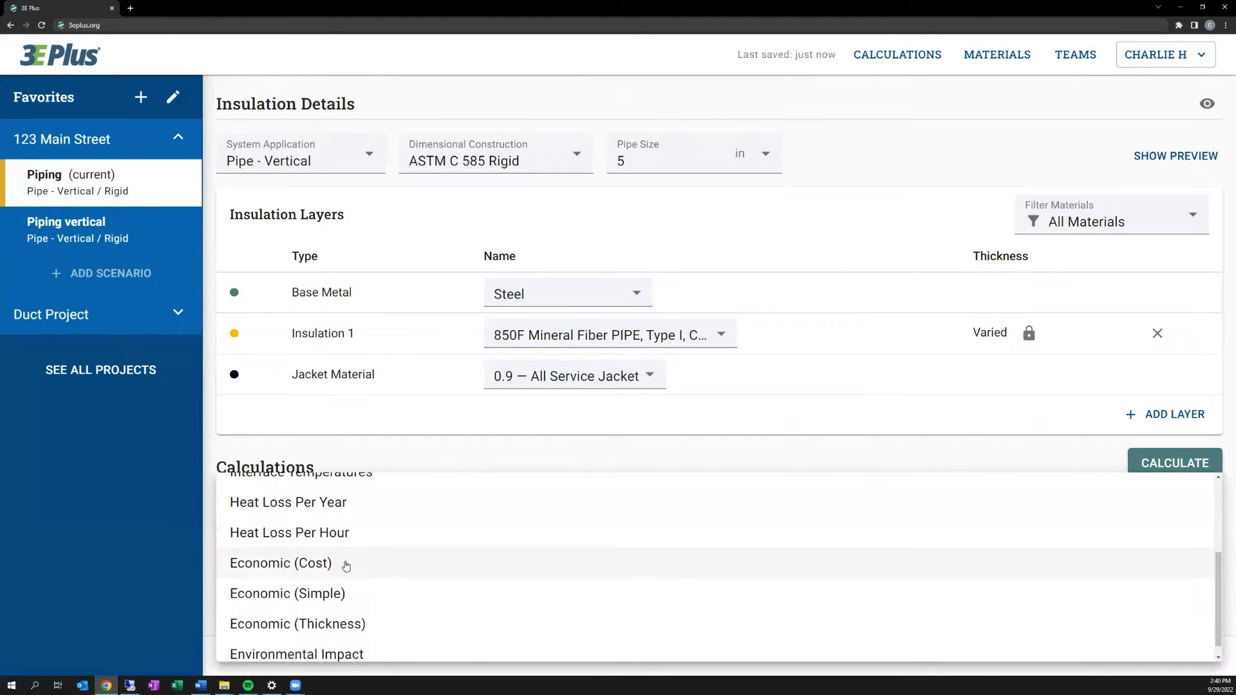
{"action": "left_click", "coordinate": [346, 565]}
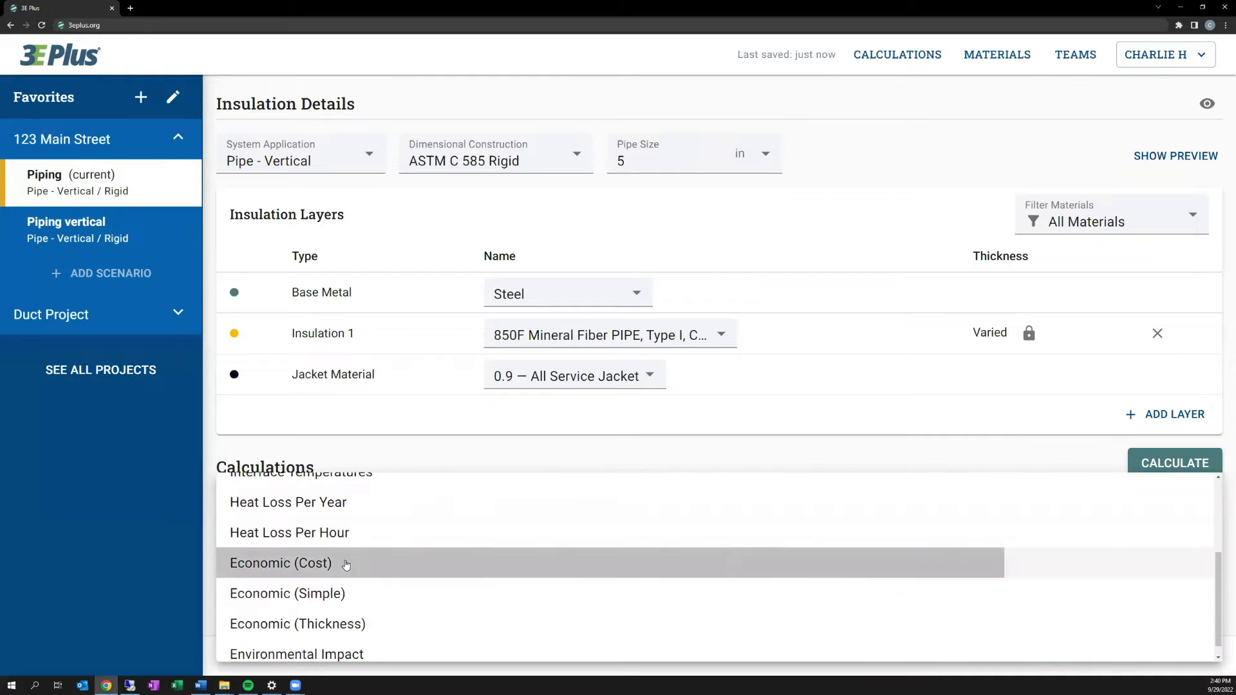
{"action": "left_click", "coordinate": [381, 459]}
{"action": "scroll", "coordinate": [380, 507], "scroll_direction": "down", "scroll_amount": 2}
{"action": "scroll", "coordinate": [380, 506], "scroll_direction": "down", "scroll_amount": 1}
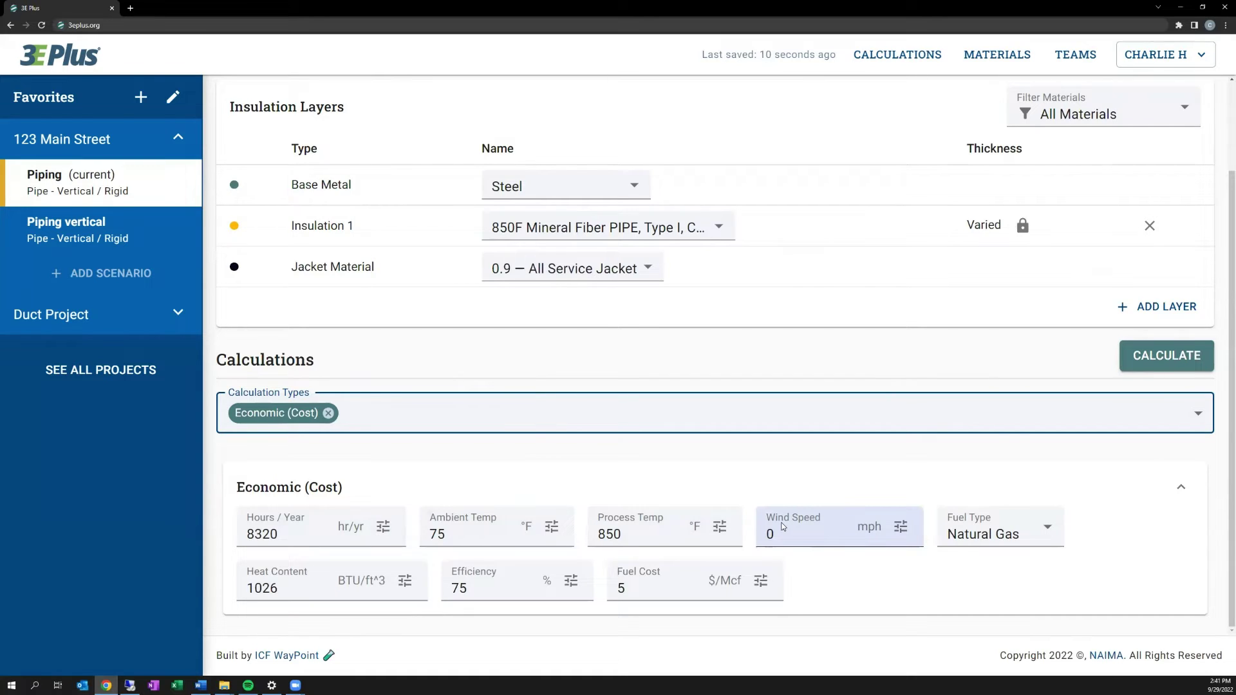
Compute costs: bare pipe $380.61/ft/yr, 0.5 in $73.21, saving $307.40
{"action": "left_click", "coordinate": [1166, 355]}
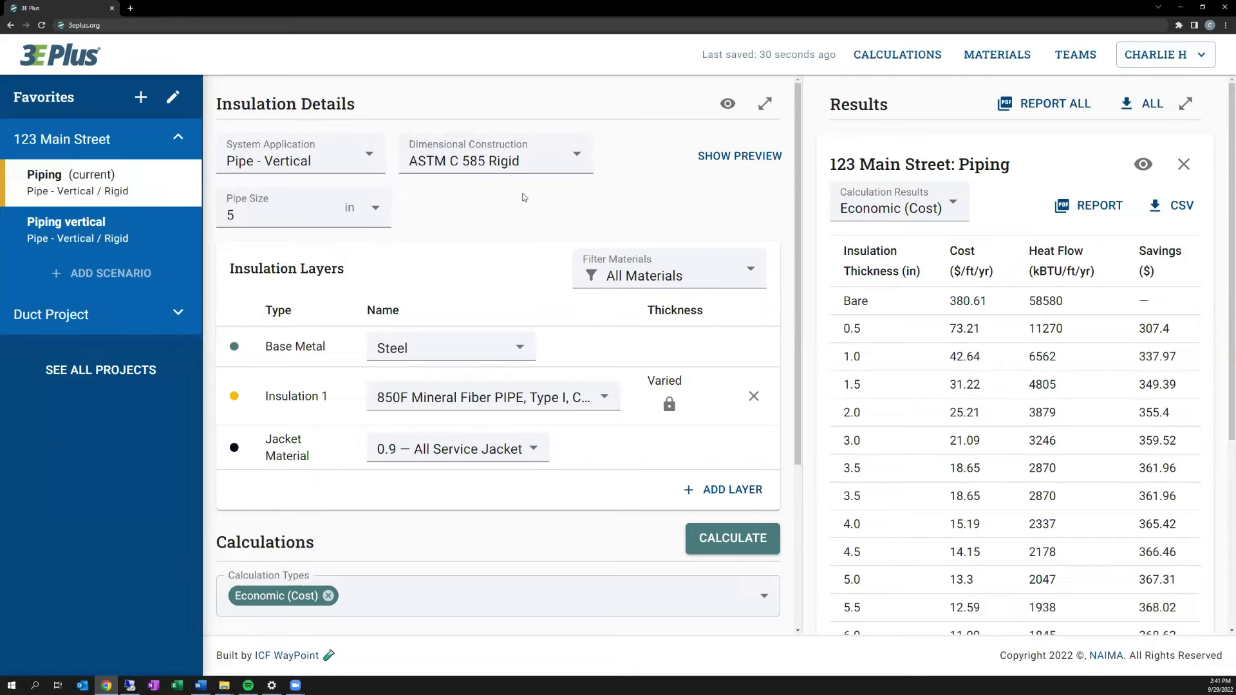
Replace Economic (Cost) with Environmental Impact, keeping natural gas and 8320 hr/yr
{"action": "left_click", "coordinate": [1185, 165]}
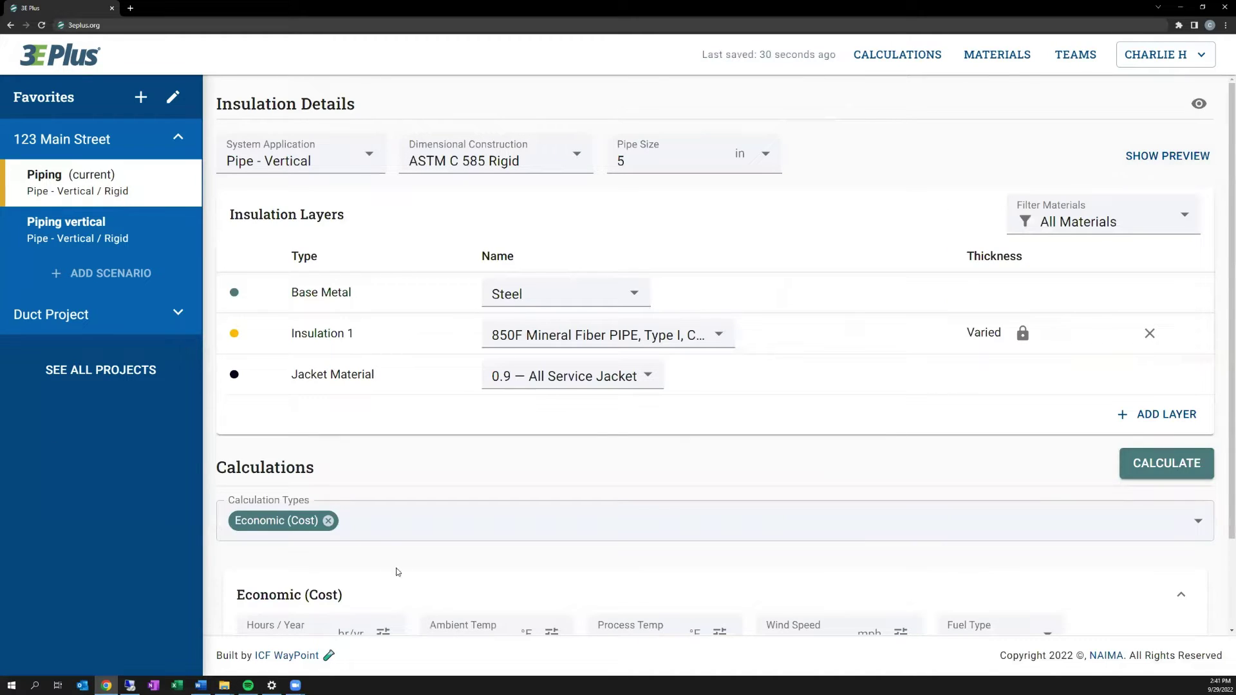
{"action": "left_click", "coordinate": [330, 522]}
{"action": "left_click", "coordinate": [335, 528]}
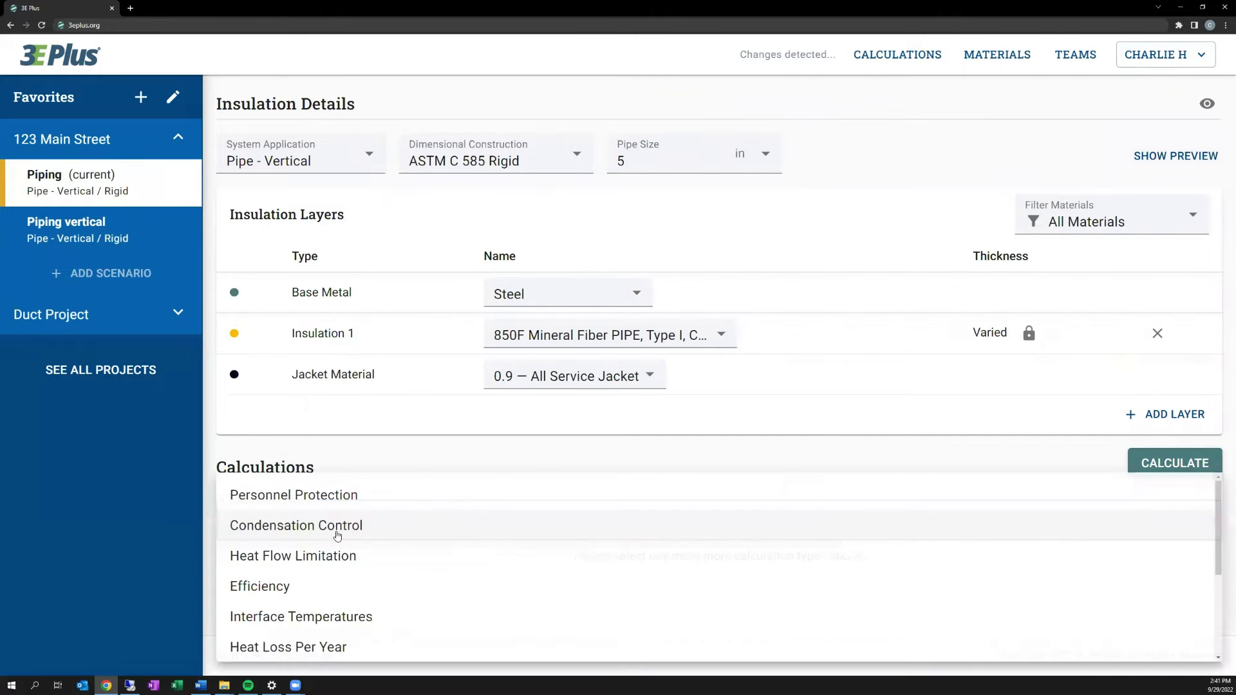
{"action": "scroll", "coordinate": [334, 551], "scroll_direction": "down", "scroll_amount": 3}
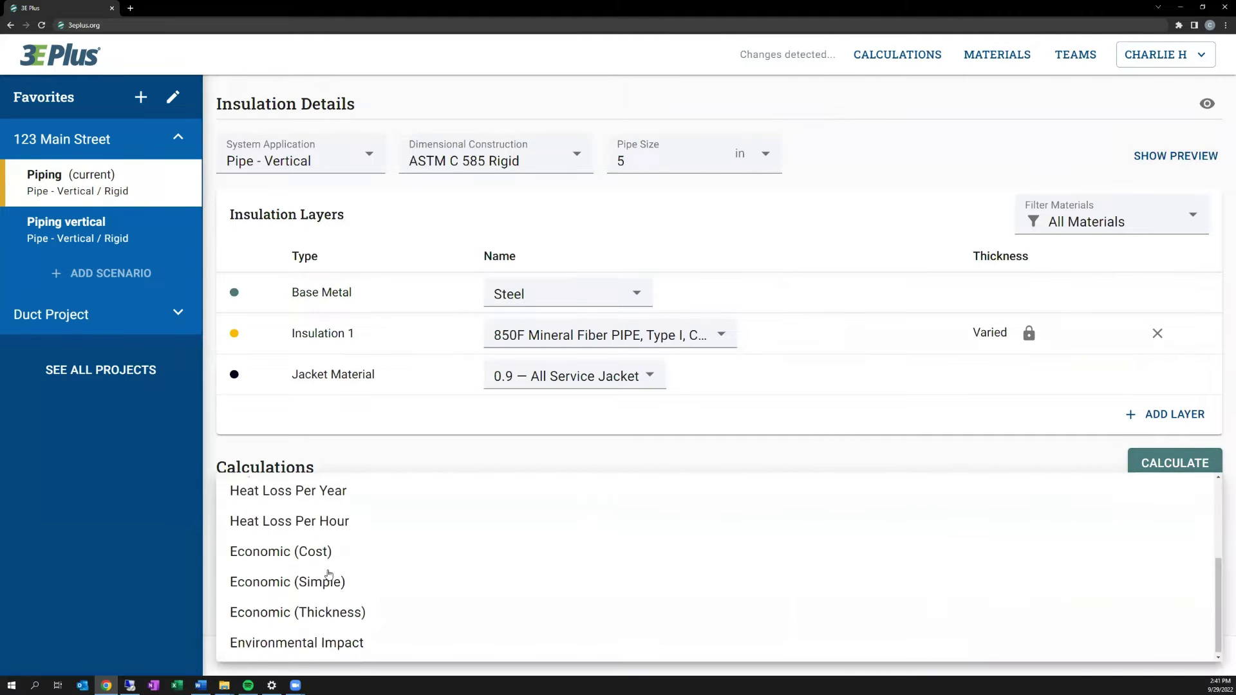
{"action": "left_click", "coordinate": [315, 641]}
{"action": "left_click", "coordinate": [371, 505]}
{"action": "scroll", "coordinate": [197, 597], "scroll_direction": "down", "scroll_amount": 2}
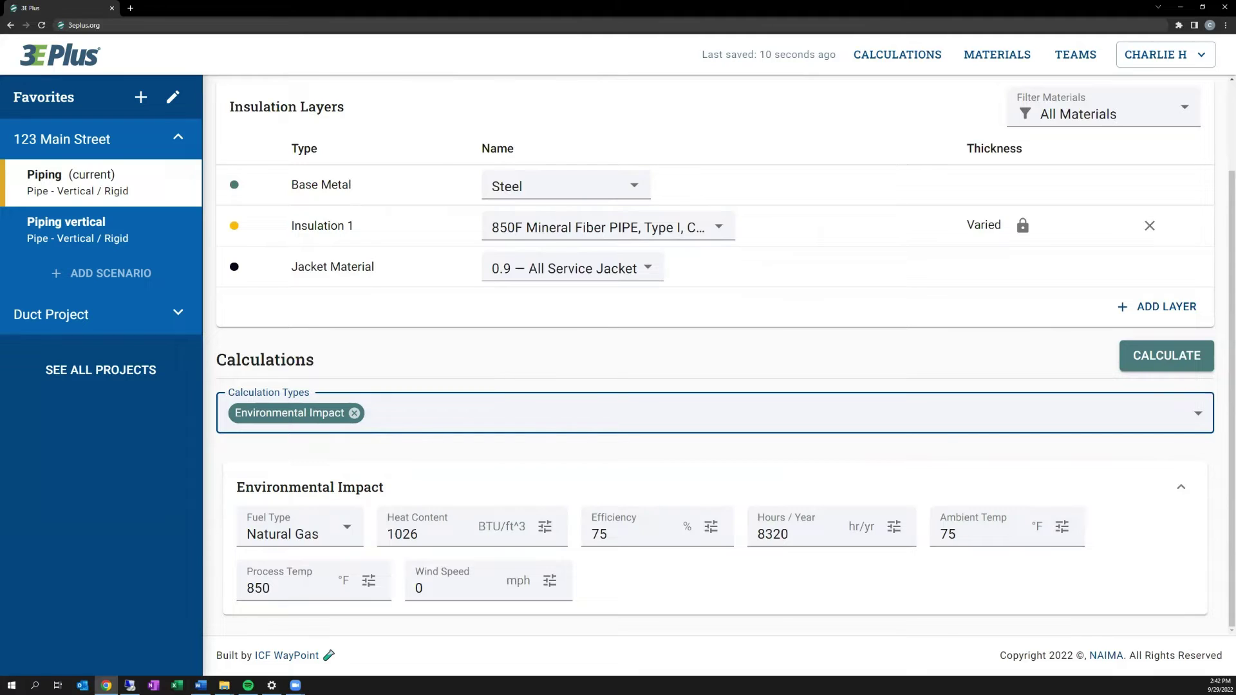
Compute emissions: bare pipe 9101.09 lb/ft/yr CO2, 0.5 in insulation 1750.52
{"action": "left_click", "coordinate": [1156, 356]}
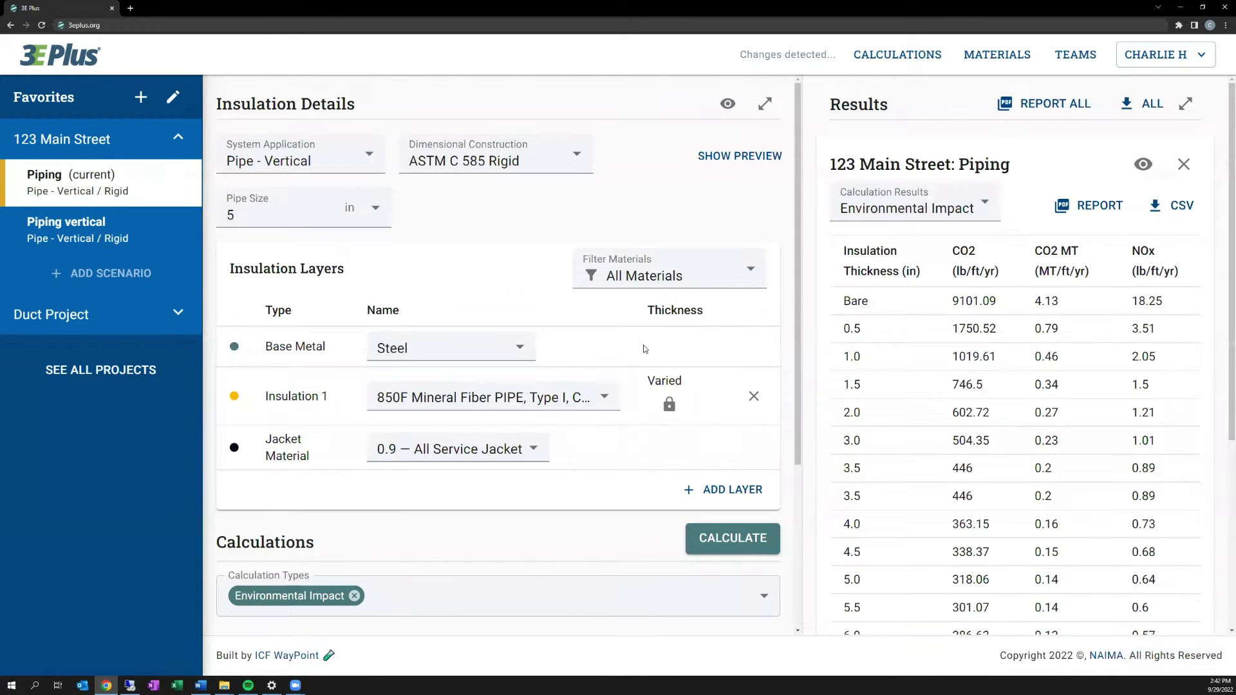
{"action": "scroll", "coordinate": [896, 397], "scroll_direction": "down", "scroll_amount": 3}
{"action": "scroll", "coordinate": [895, 397], "scroll_direction": "down", "scroll_amount": 3}
{"action": "scroll", "coordinate": [960, 411], "scroll_direction": "up", "scroll_amount": 6}
Switch to Economic (Simple): Average complexity, $5/ft pipe and $2/ft² board insulation prices
{"action": "left_click", "coordinate": [1184, 164]}
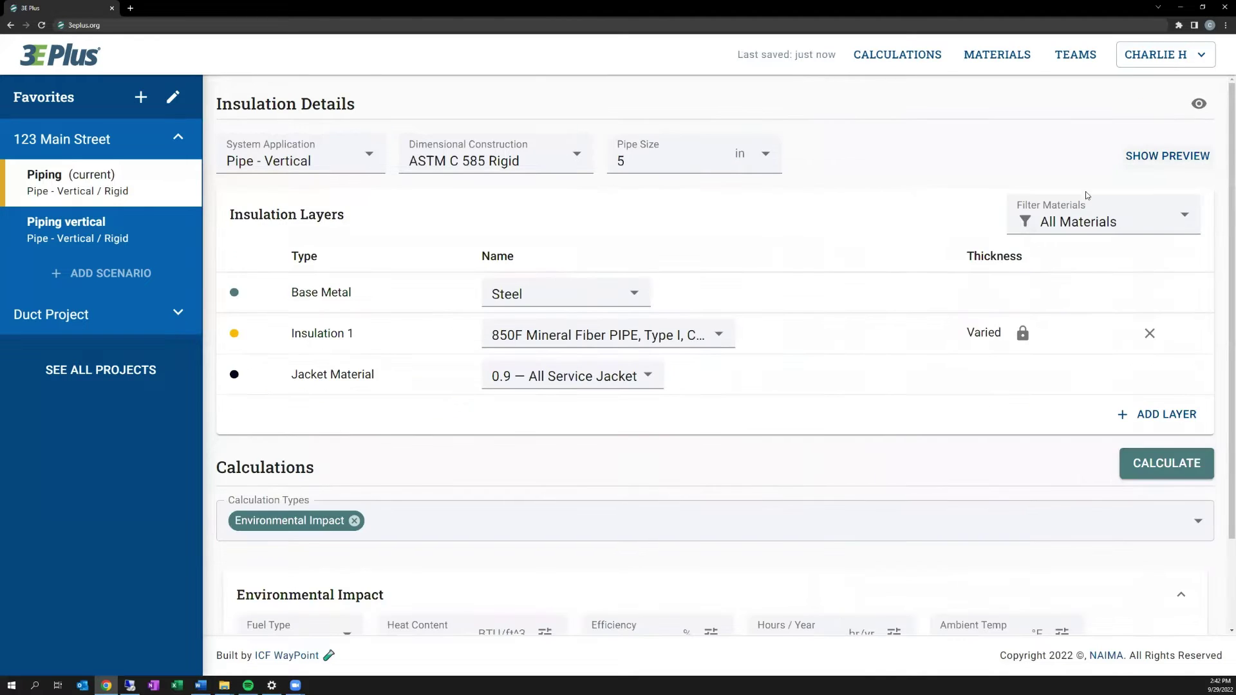
{"action": "left_click", "coordinate": [355, 518]}
{"action": "left_click", "coordinate": [359, 530]}
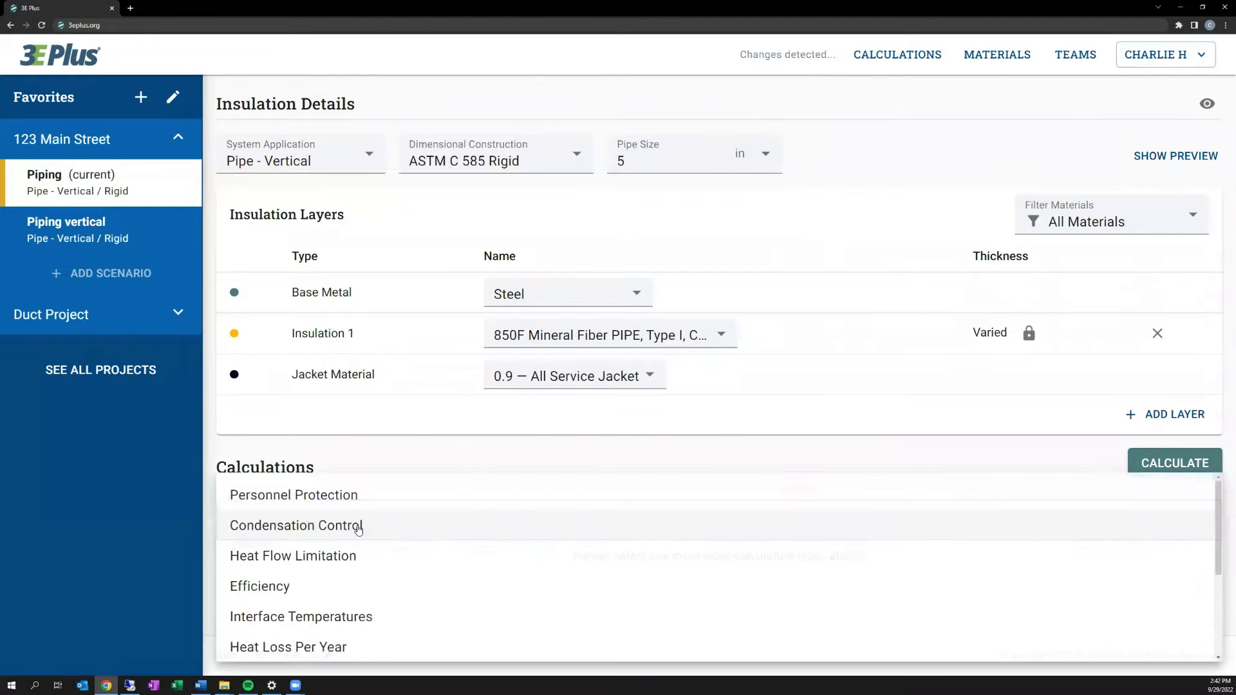
{"action": "scroll", "coordinate": [359, 529], "scroll_direction": "down", "scroll_amount": 1}
{"action": "scroll", "coordinate": [360, 528], "scroll_direction": "down", "scroll_amount": 1}
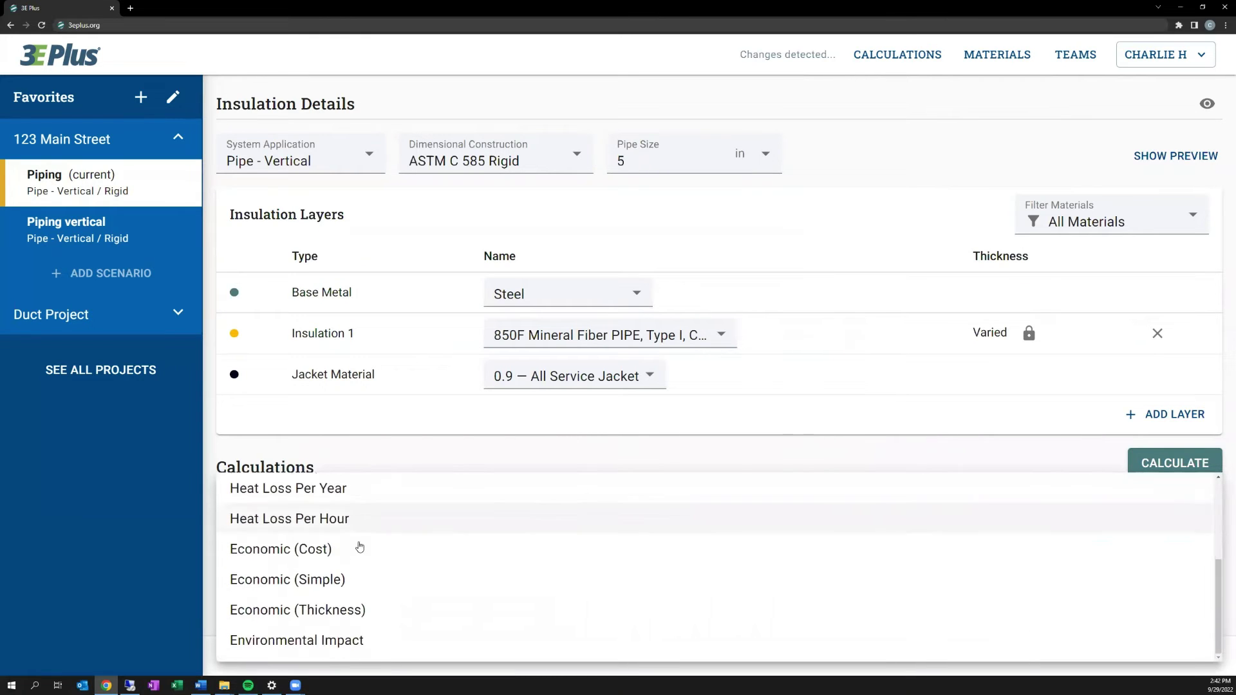
{"action": "key", "text": "Return"}
{"action": "scroll", "coordinate": [358, 470], "scroll_direction": "down", "scroll_amount": 1}
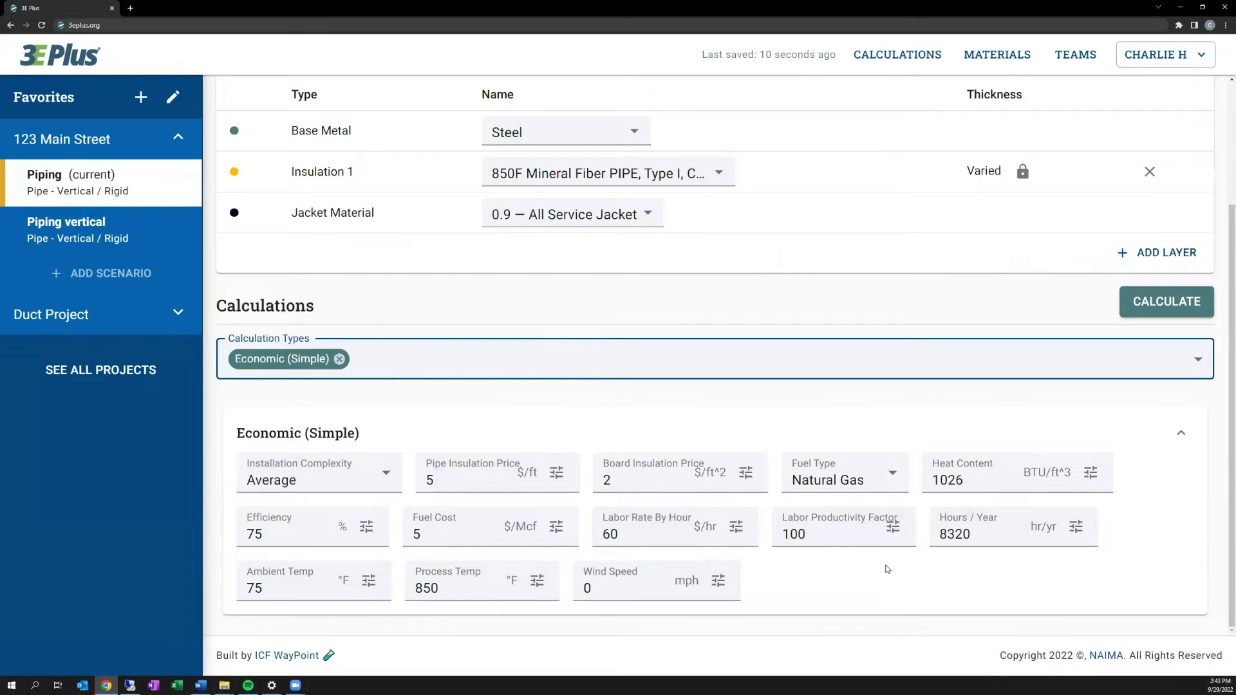
Compute simple economics (bare pipe fuel $392.45, 1.0 in saving $349.65), then close results
{"action": "left_click", "coordinate": [1152, 303]}
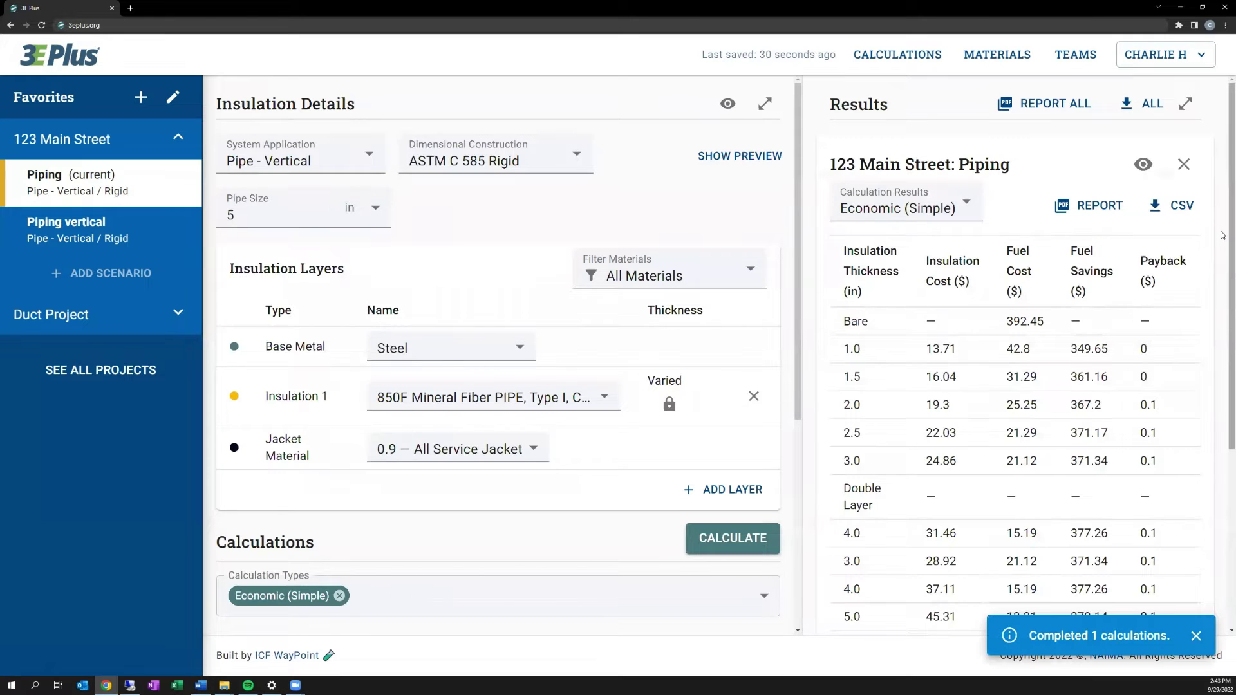
{"action": "scroll", "coordinate": [1150, 339], "scroll_direction": "down", "scroll_amount": 1}
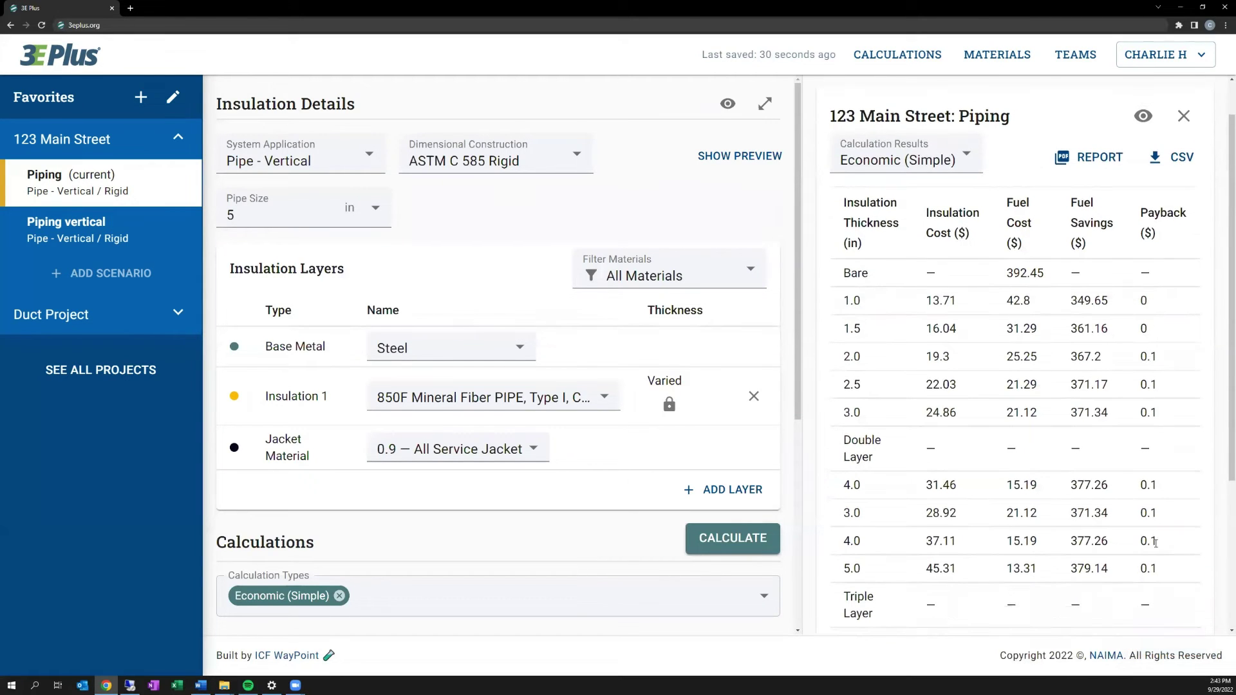
{"action": "scroll", "coordinate": [1145, 502], "scroll_direction": "down", "scroll_amount": 3}
{"action": "scroll", "coordinate": [1133, 472], "scroll_direction": "up", "scroll_amount": 4}
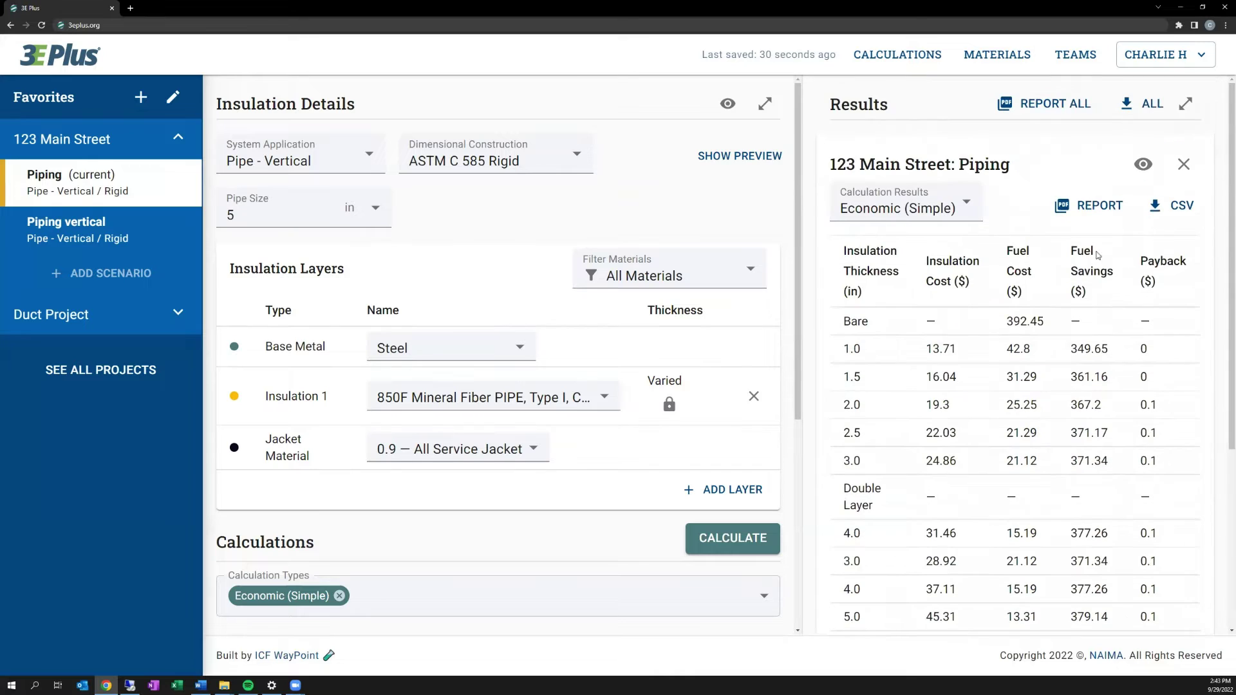
{"action": "left_click", "coordinate": [1186, 166]}
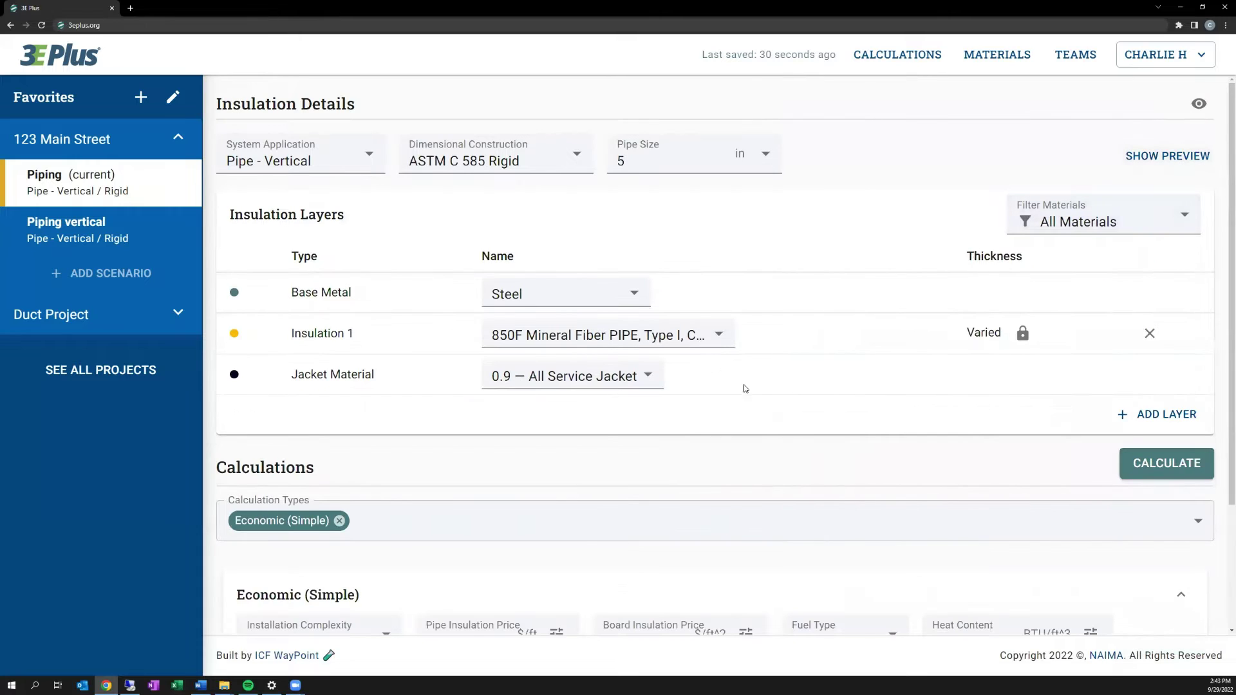
Replace Economic (Simple) with Economic (Thickness) as the calculation type
{"action": "left_click", "coordinate": [339, 521]}
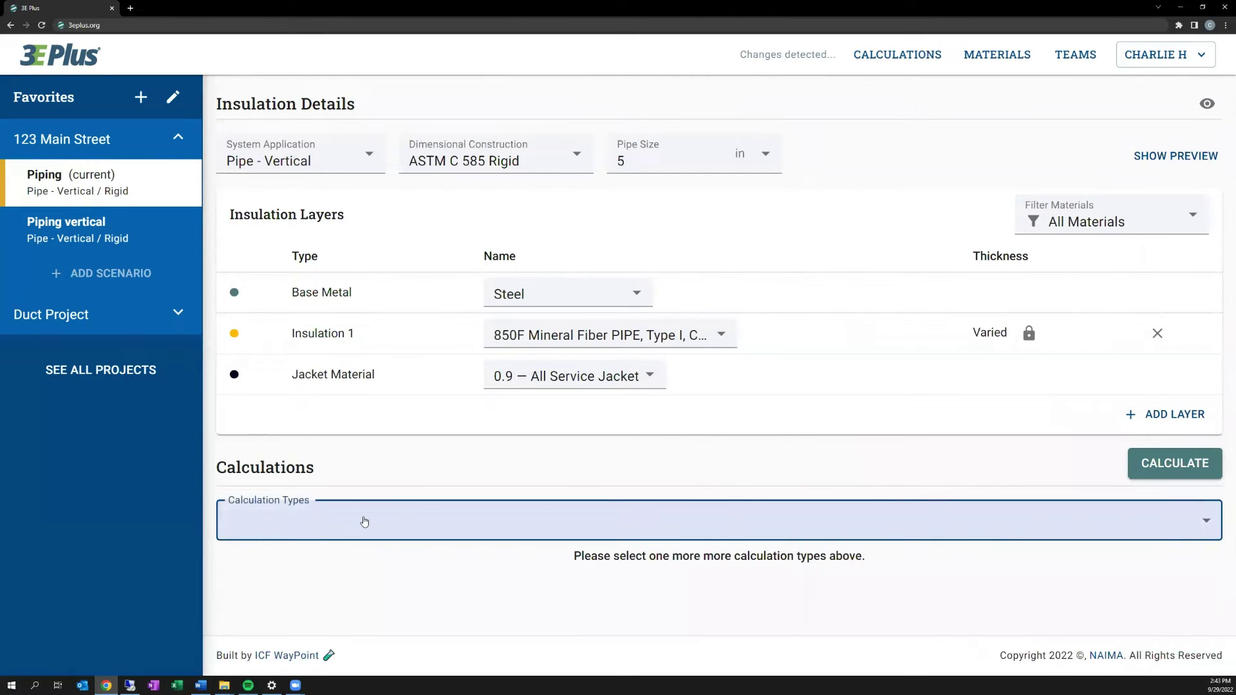
{"action": "left_click", "coordinate": [364, 522]}
{"action": "scroll", "coordinate": [353, 549], "scroll_direction": "down", "scroll_amount": 3}
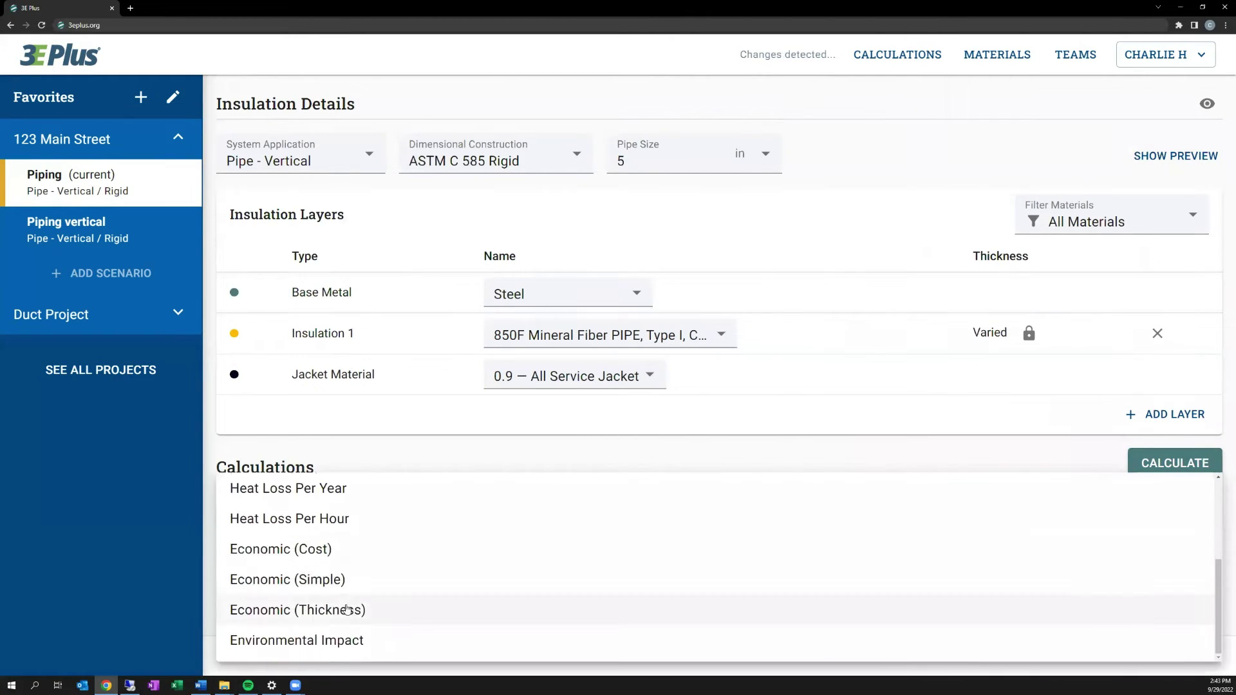
{"action": "left_click", "coordinate": [375, 461]}
{"action": "scroll", "coordinate": [404, 522], "scroll_direction": "down", "scroll_amount": 4}
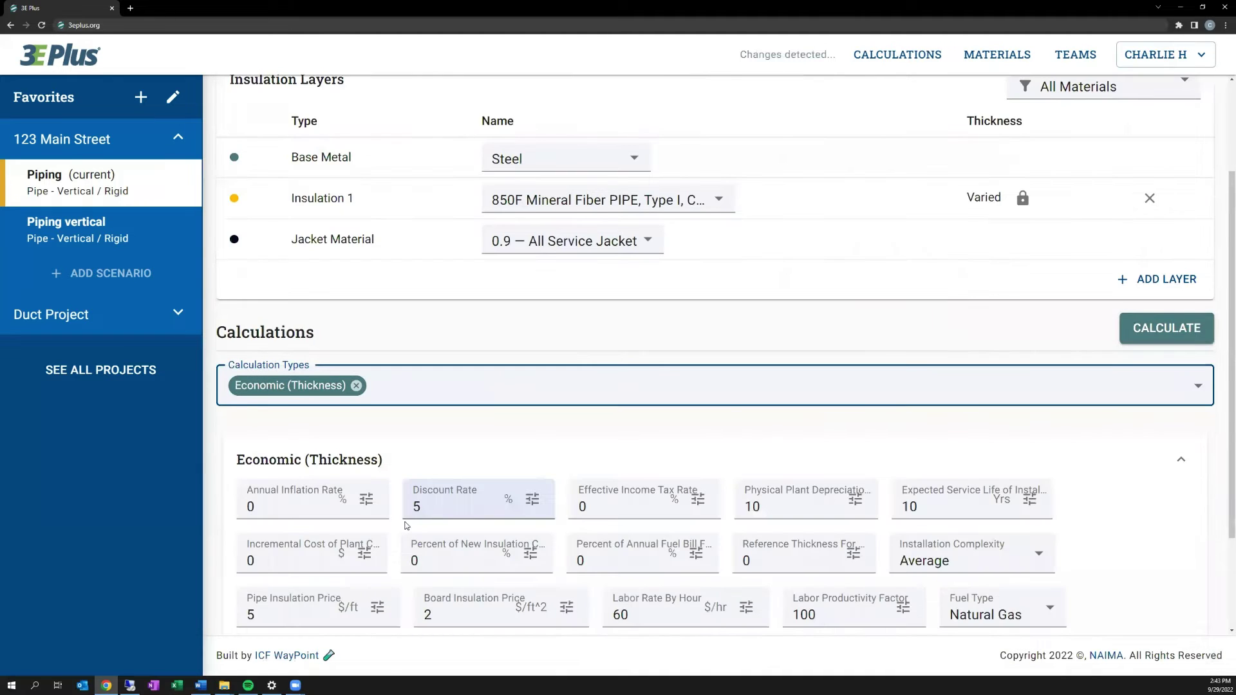
{"action": "key", "text": "alt+Tab"}
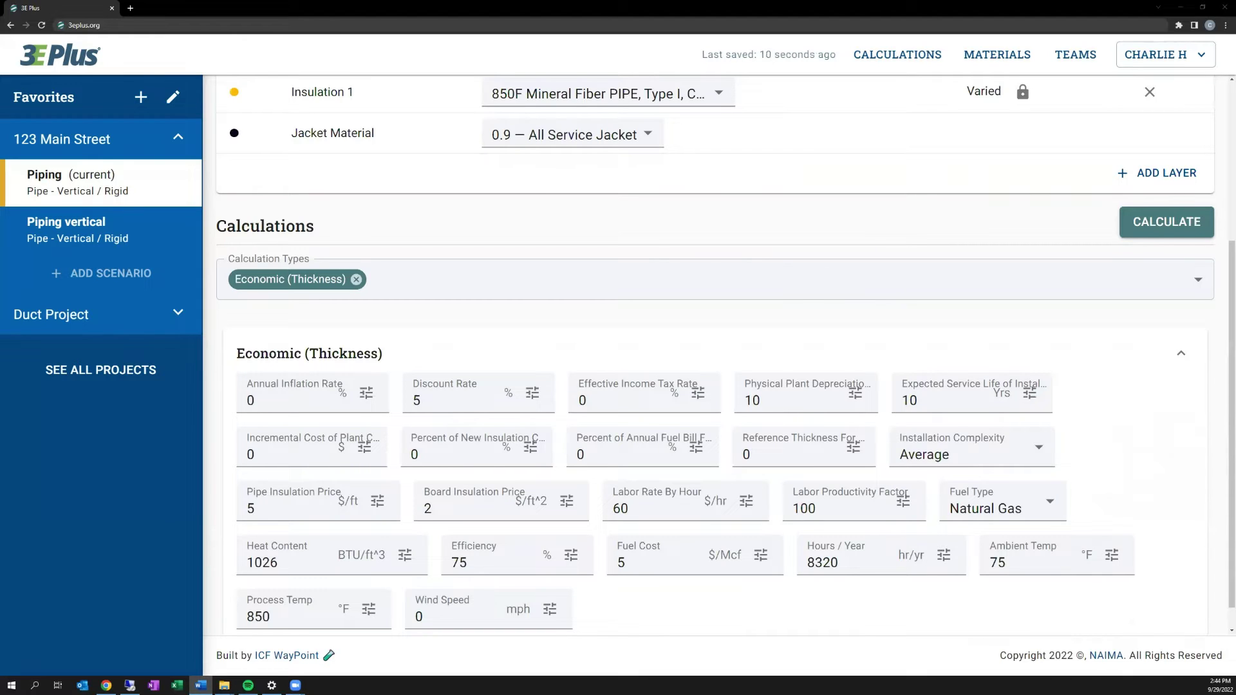
Calculate Economic (Thickness), note 3.0 in has the lowest annualized cost of $8.24, then close the results
{"action": "left_click", "coordinate": [1187, 218]}
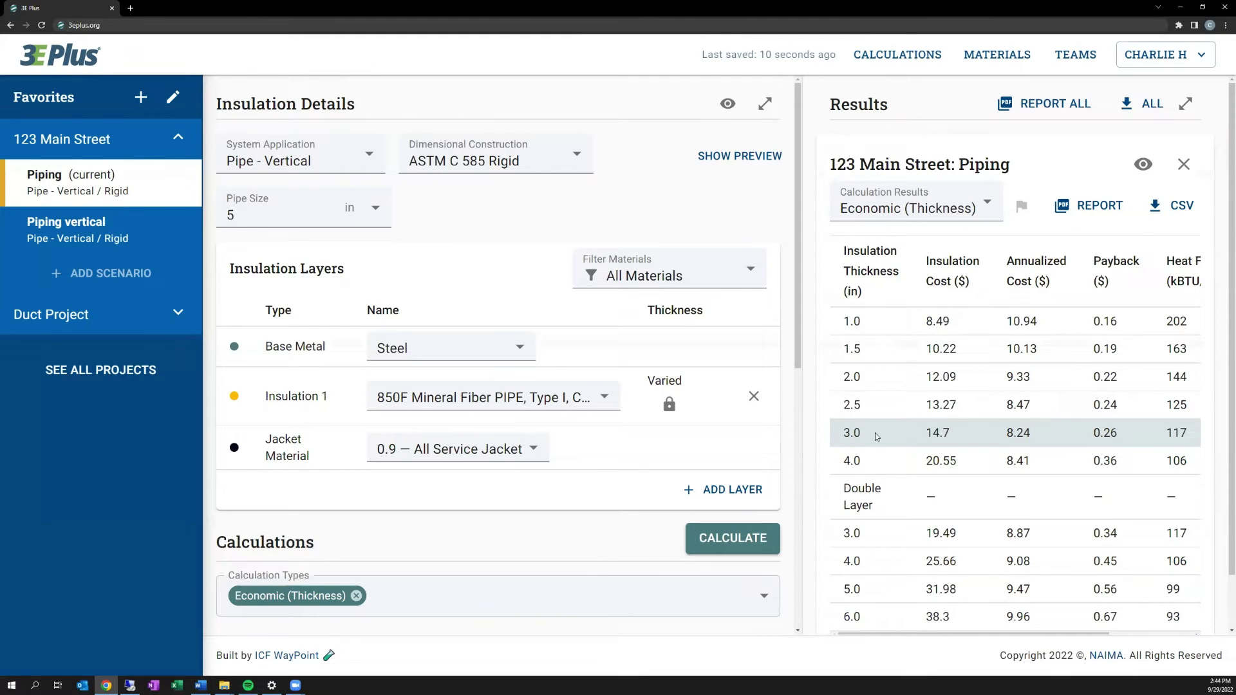
{"action": "scroll", "coordinate": [1011, 432], "scroll_direction": "down", "scroll_amount": 1}
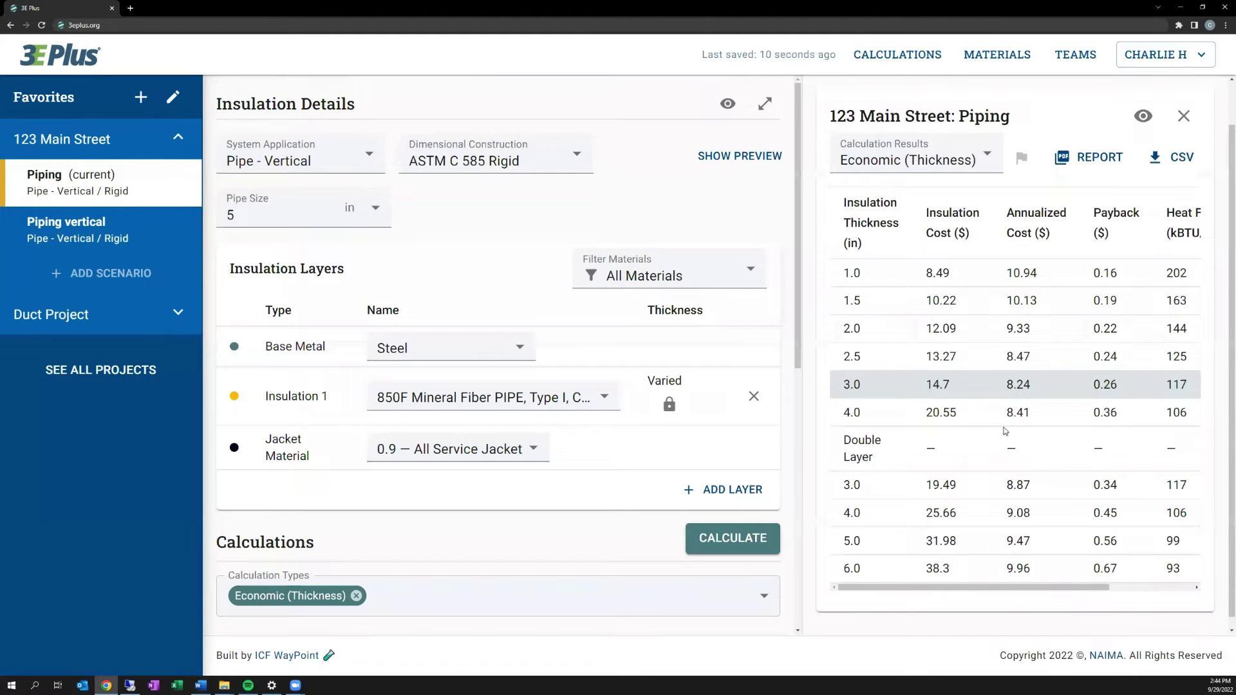
{"action": "left_click", "coordinate": [1185, 117]}
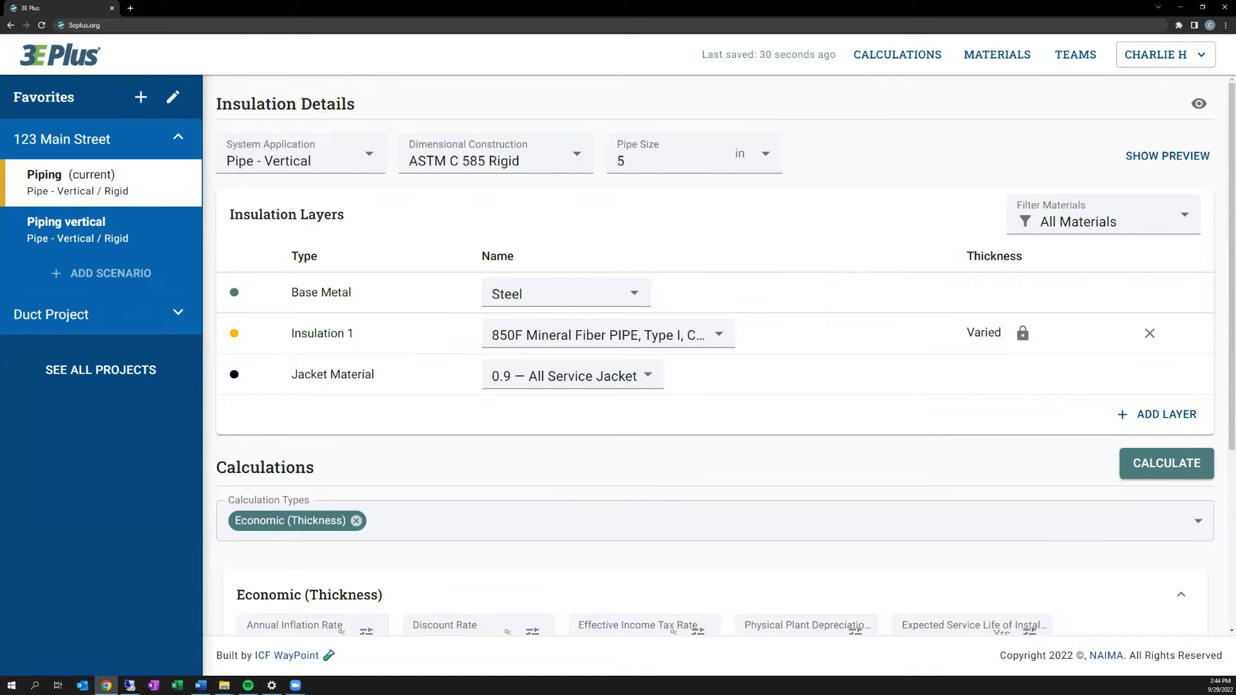
Replace Economic (Thickness) with Personnel Protection as the calculation type
{"action": "left_click", "coordinate": [356, 521]}
{"action": "left_click", "coordinate": [348, 523]}
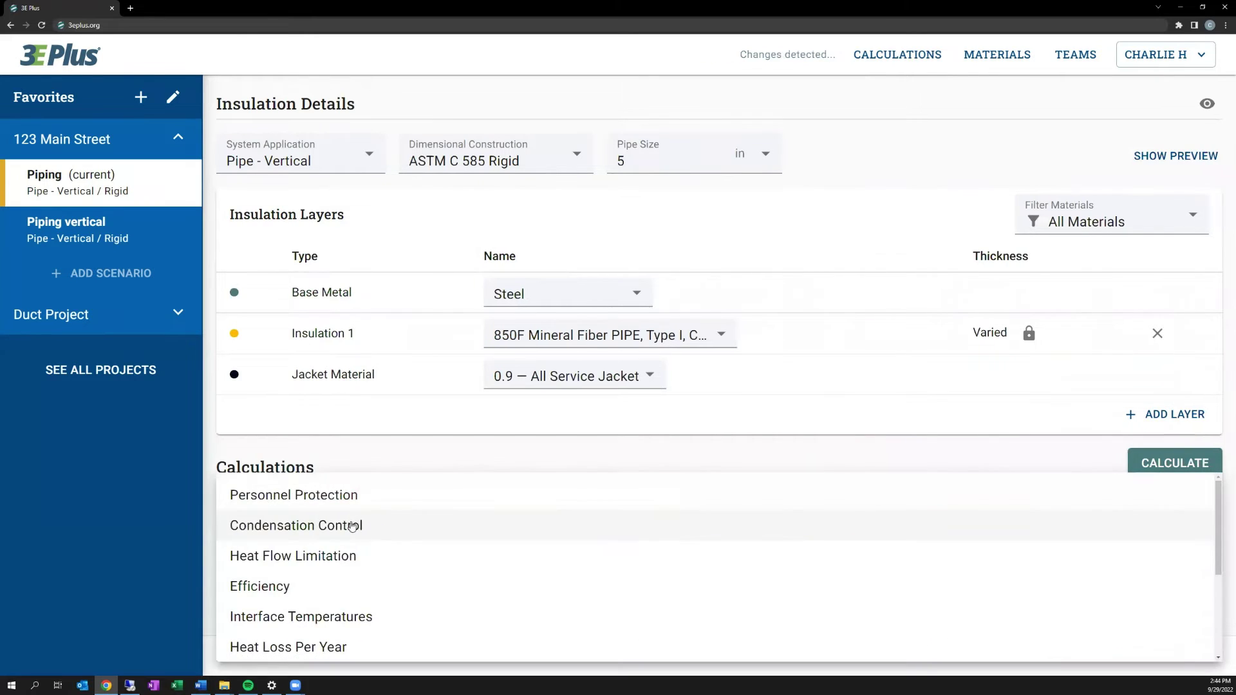
{"action": "left_click", "coordinate": [347, 493]}
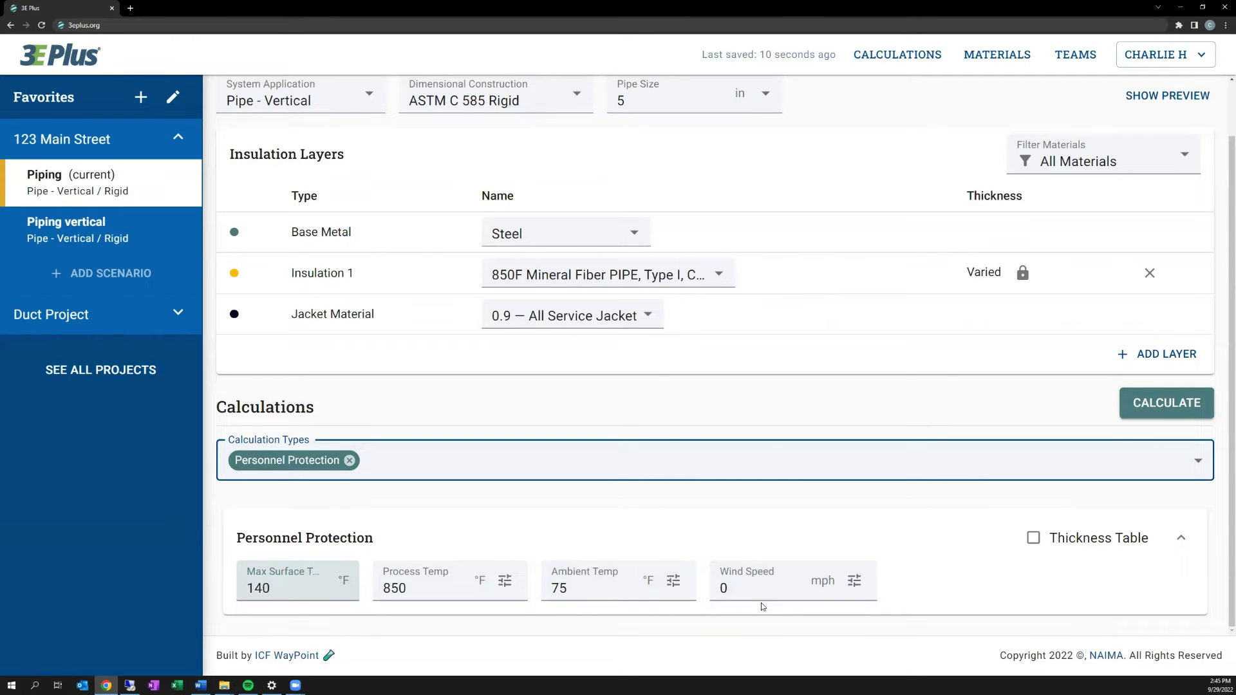
Calculate Personnel Protection and highlight the 146.6 °F and 135.2 °F surface temperatures at 3.0 and 3.5 in
{"action": "left_click", "coordinate": [1137, 403]}
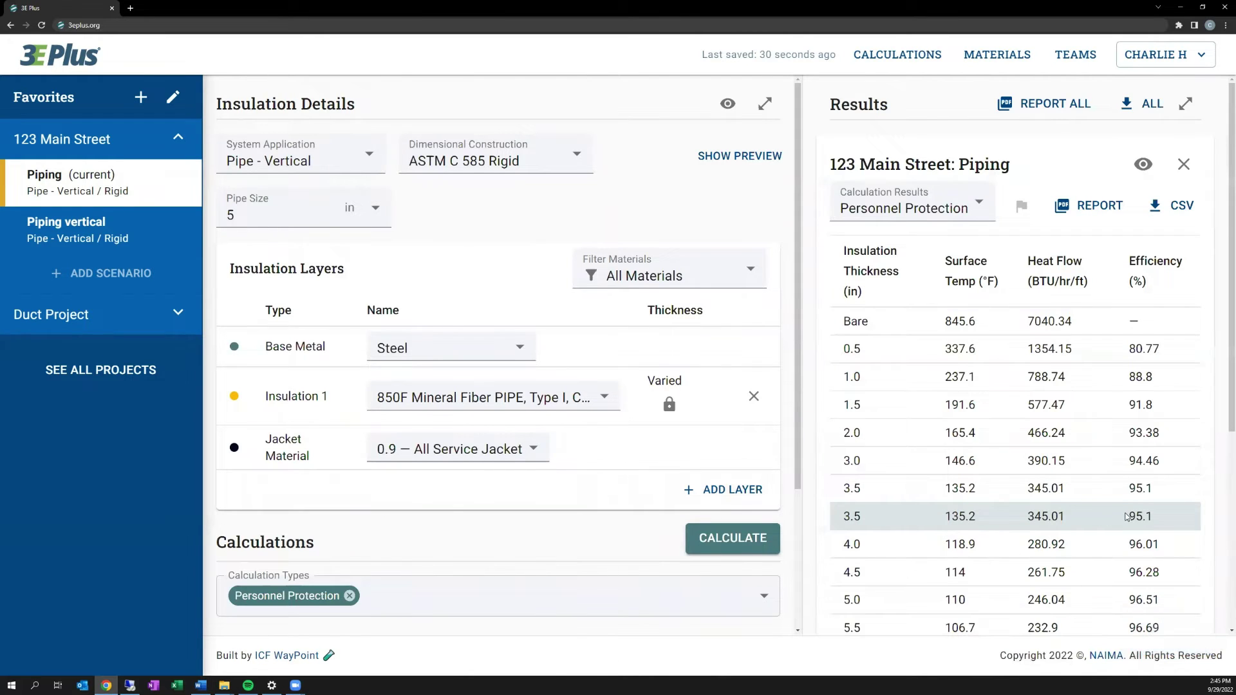
{"action": "scroll", "coordinate": [1126, 515], "scroll_direction": "down", "scroll_amount": 1}
{"action": "scroll", "coordinate": [1126, 516], "scroll_direction": "down", "scroll_amount": 2}
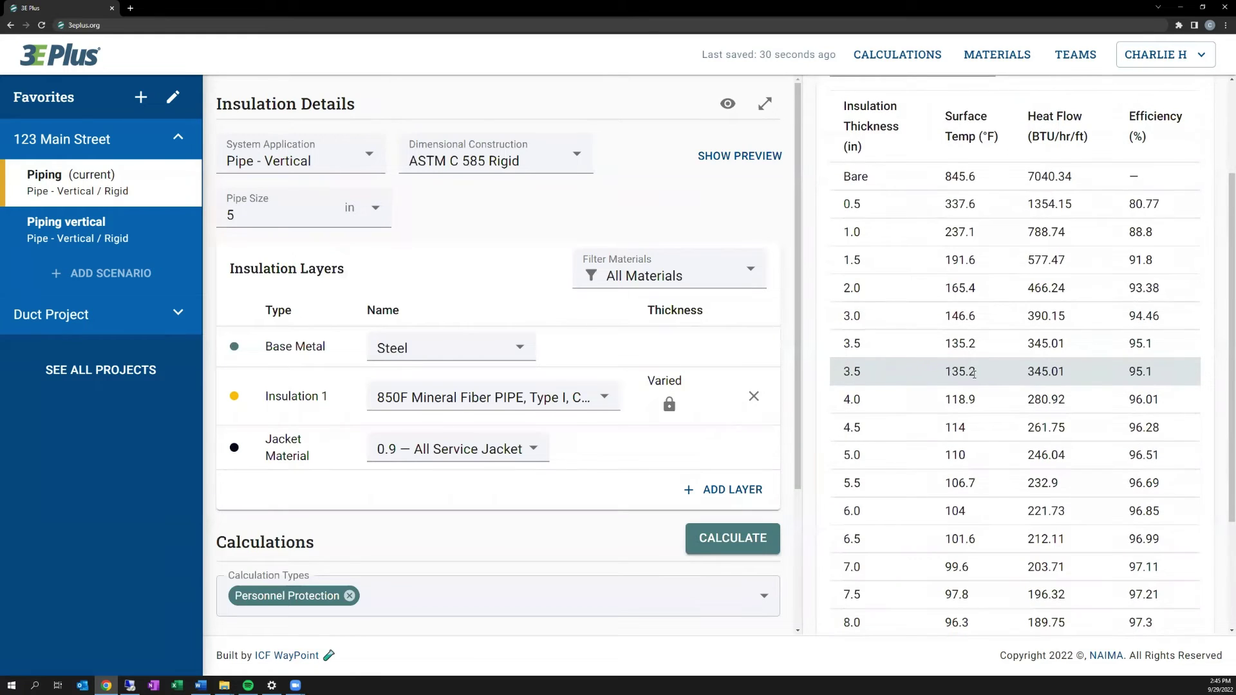
{"action": "left_click_drag", "start_coordinate": [976, 372], "coordinate": [943, 373]}
{"action": "left_click_drag", "start_coordinate": [982, 316], "coordinate": [943, 319]}
{"action": "left_click_drag", "start_coordinate": [977, 374], "coordinate": [944, 374]}
{"action": "scroll", "coordinate": [1033, 218], "scroll_direction": "up", "scroll_amount": 2}
Close the results and change the process temperature from 850 to 980 °F
{"action": "left_click", "coordinate": [1183, 166]}
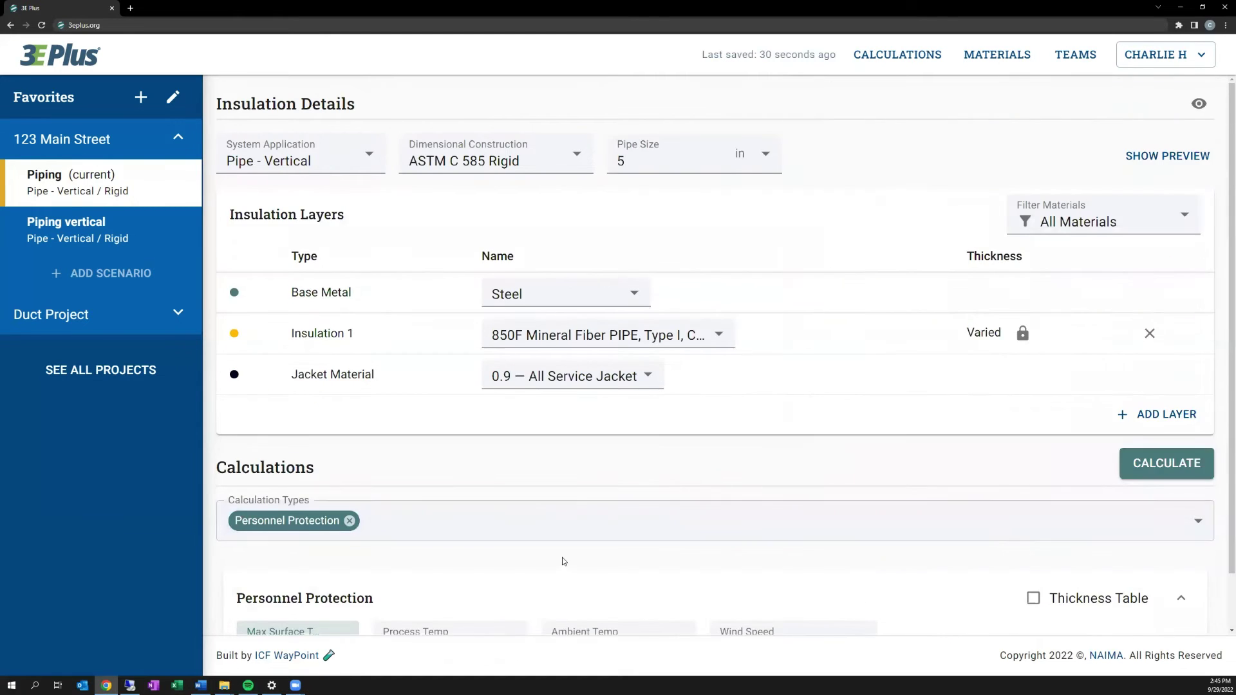
{"action": "scroll", "coordinate": [560, 560], "scroll_direction": "down", "scroll_amount": 1}
{"action": "double_click", "coordinate": [394, 587]}
{"action": "type", "text": "980"}
Recalculate and highlight the 123.8 °F surface temperature at 4.0 in
{"action": "left_click", "coordinate": [1141, 403]}
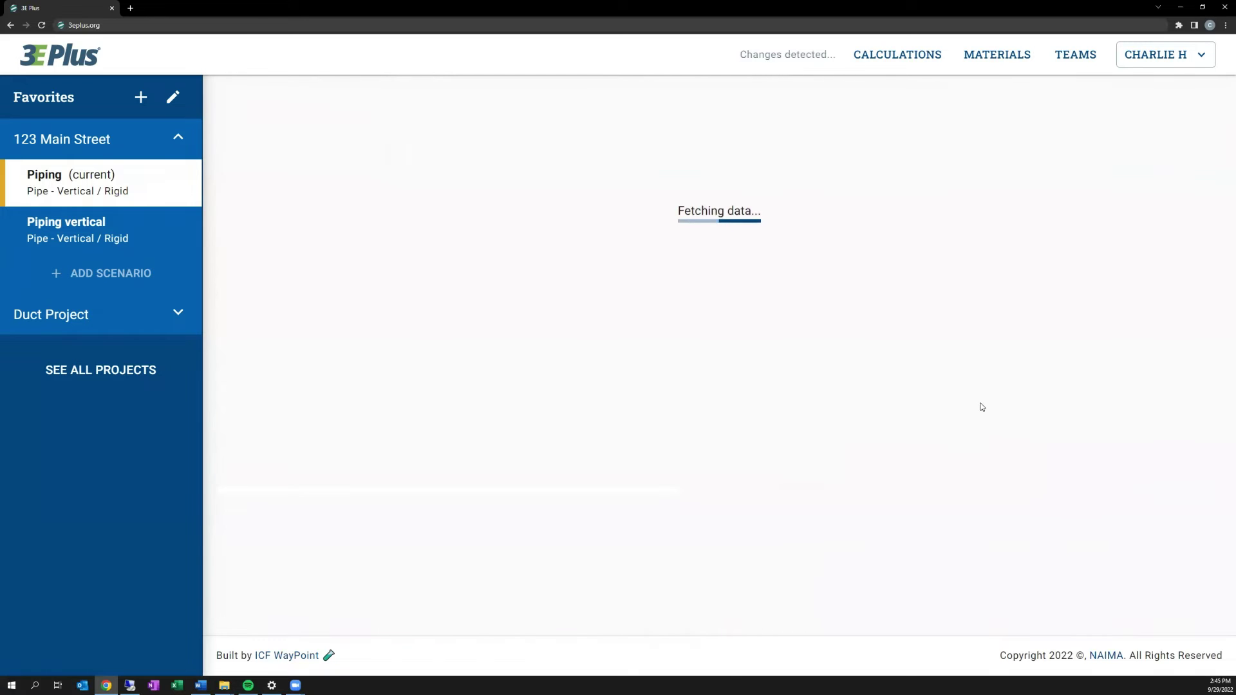
{"action": "scroll", "coordinate": [964, 476], "scroll_direction": "down", "scroll_amount": 2}
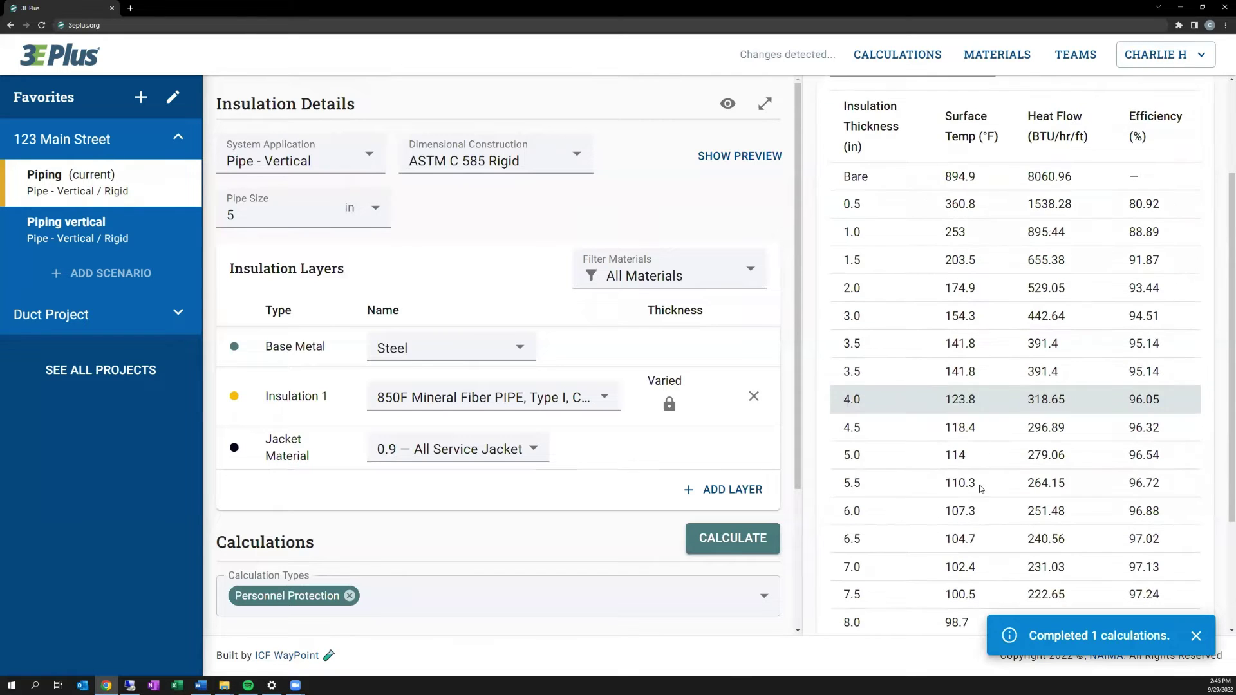
{"action": "left_click_drag", "start_coordinate": [943, 402], "coordinate": [988, 404]}
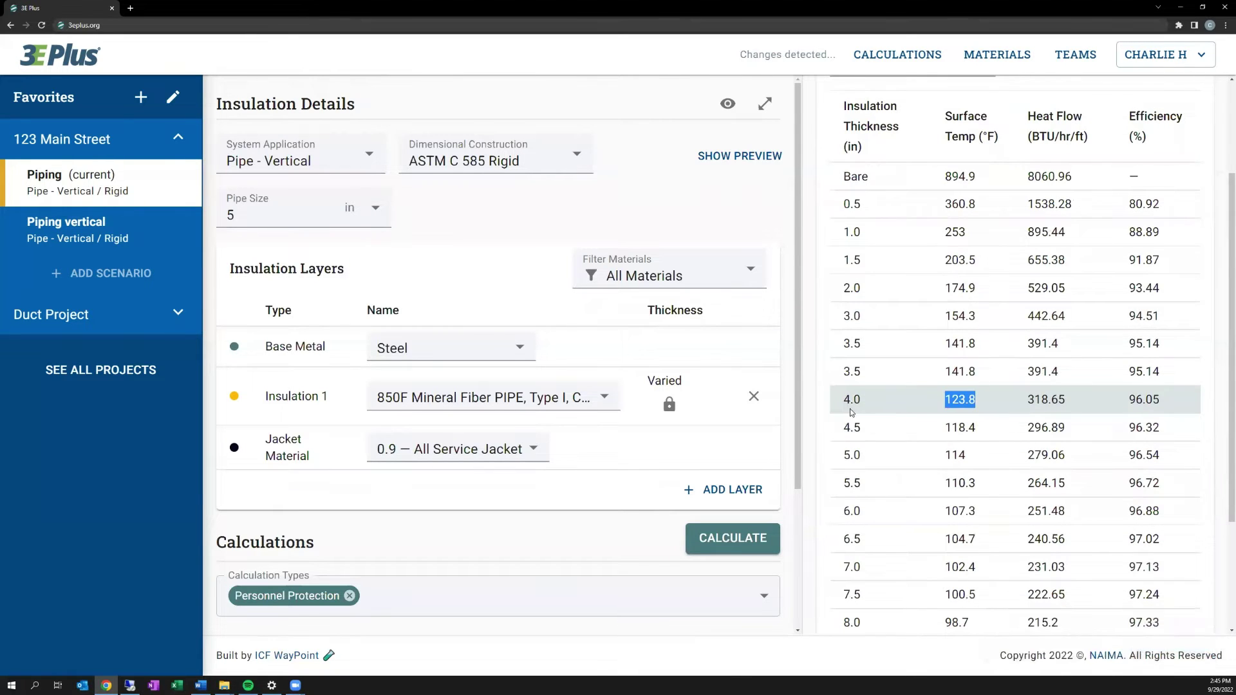
{"action": "scroll", "coordinate": [1090, 232], "scroll_direction": "up", "scroll_amount": 2}
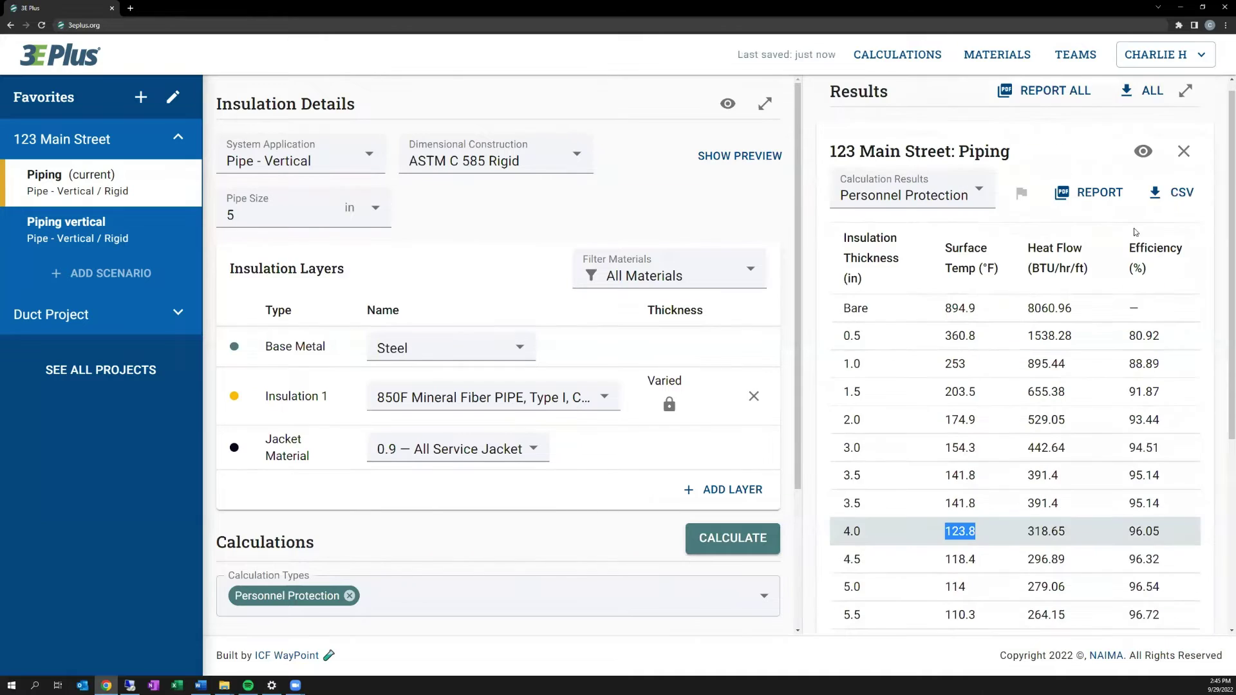
Enable the Personnel Protection Thickness Table option and calculate it
{"action": "left_click", "coordinate": [1188, 166]}
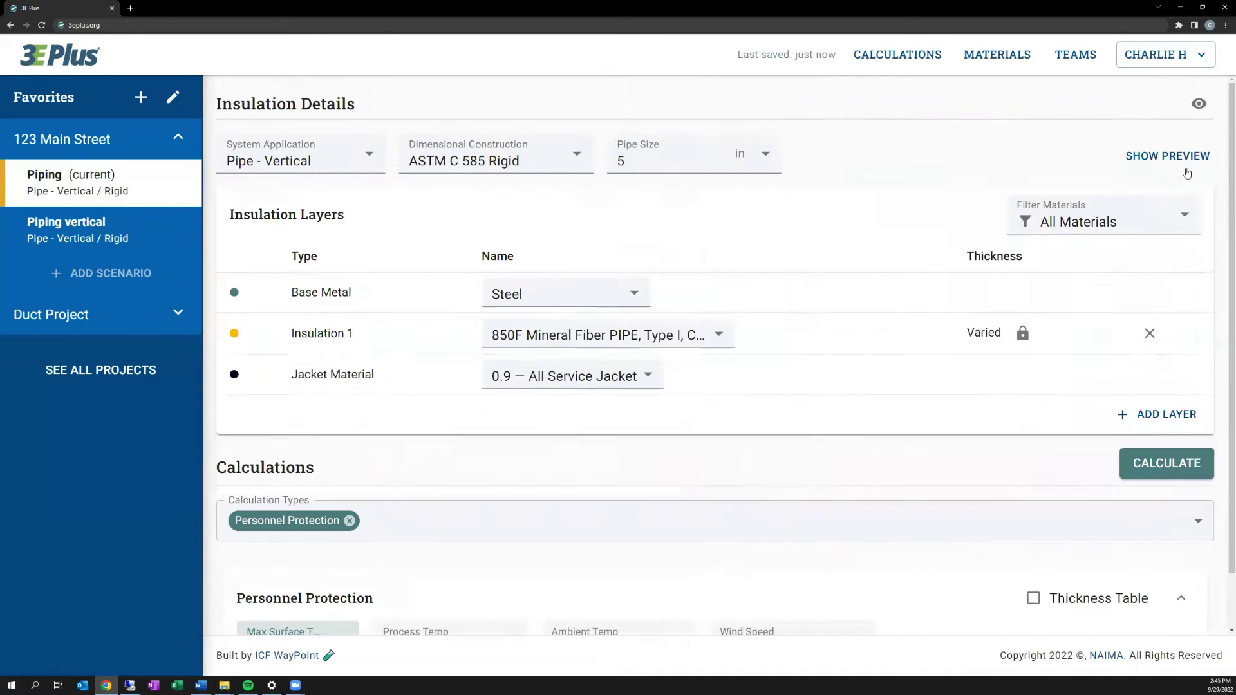
{"action": "scroll", "coordinate": [719, 527], "scroll_direction": "down", "scroll_amount": 1}
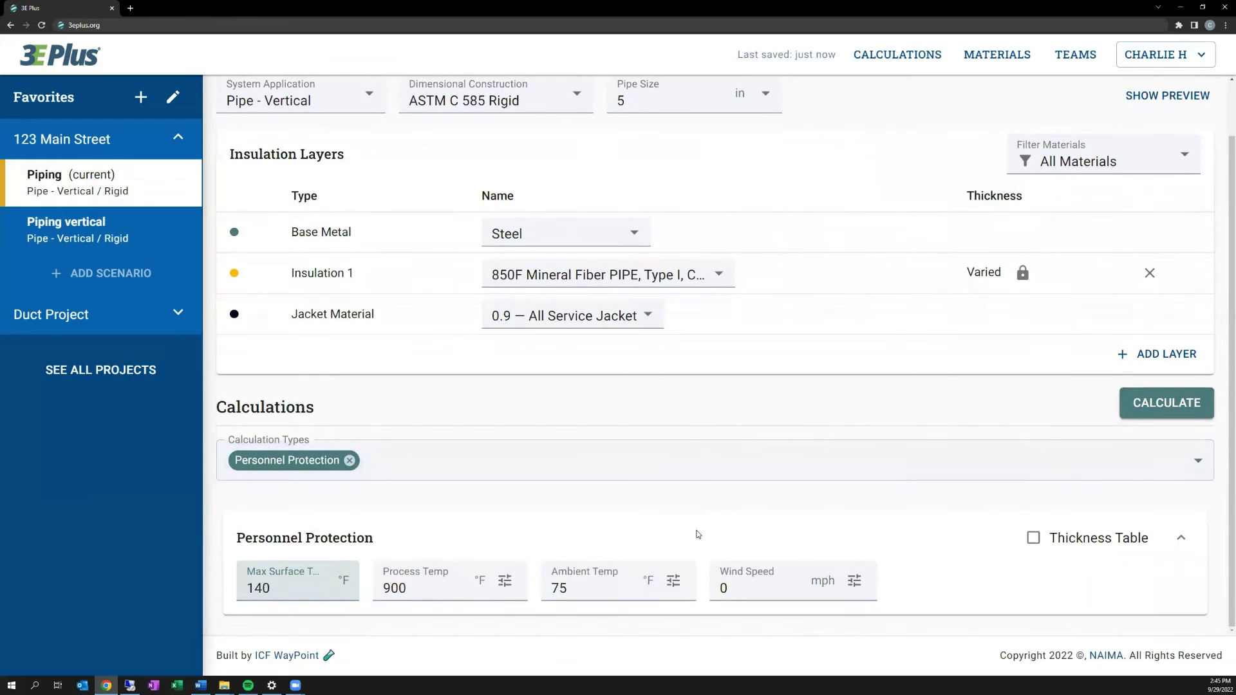
{"action": "left_click", "coordinate": [1025, 541]}
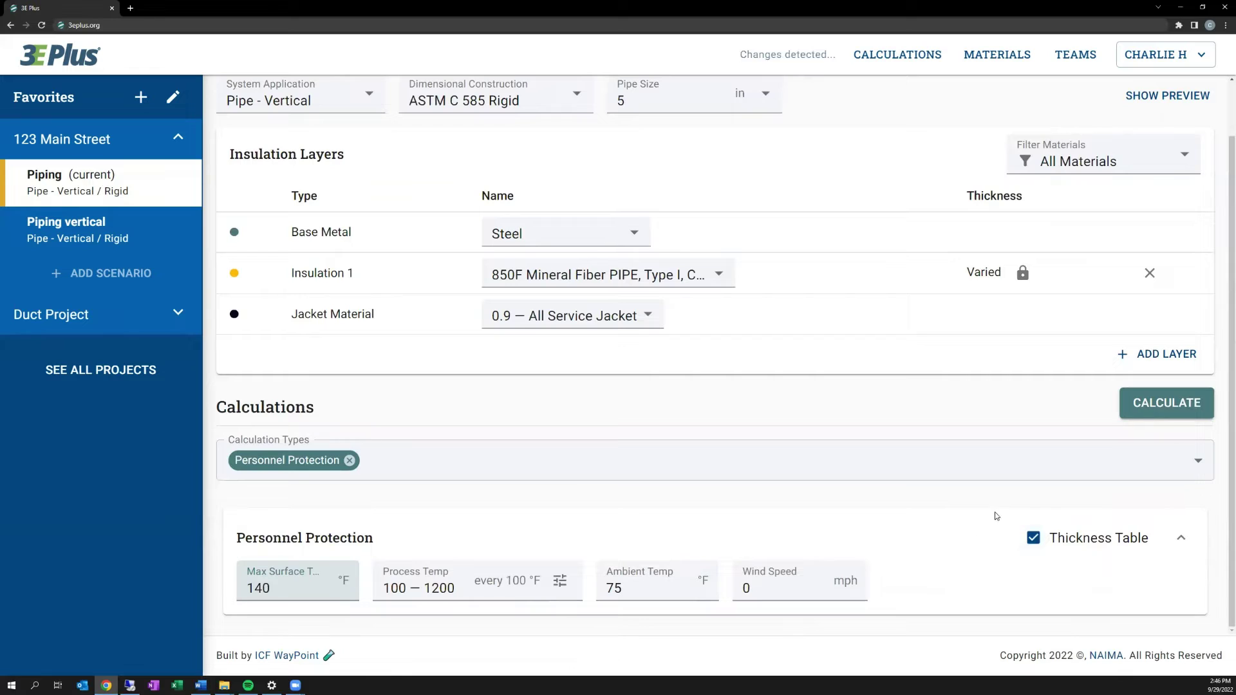
{"action": "left_click", "coordinate": [1152, 403]}
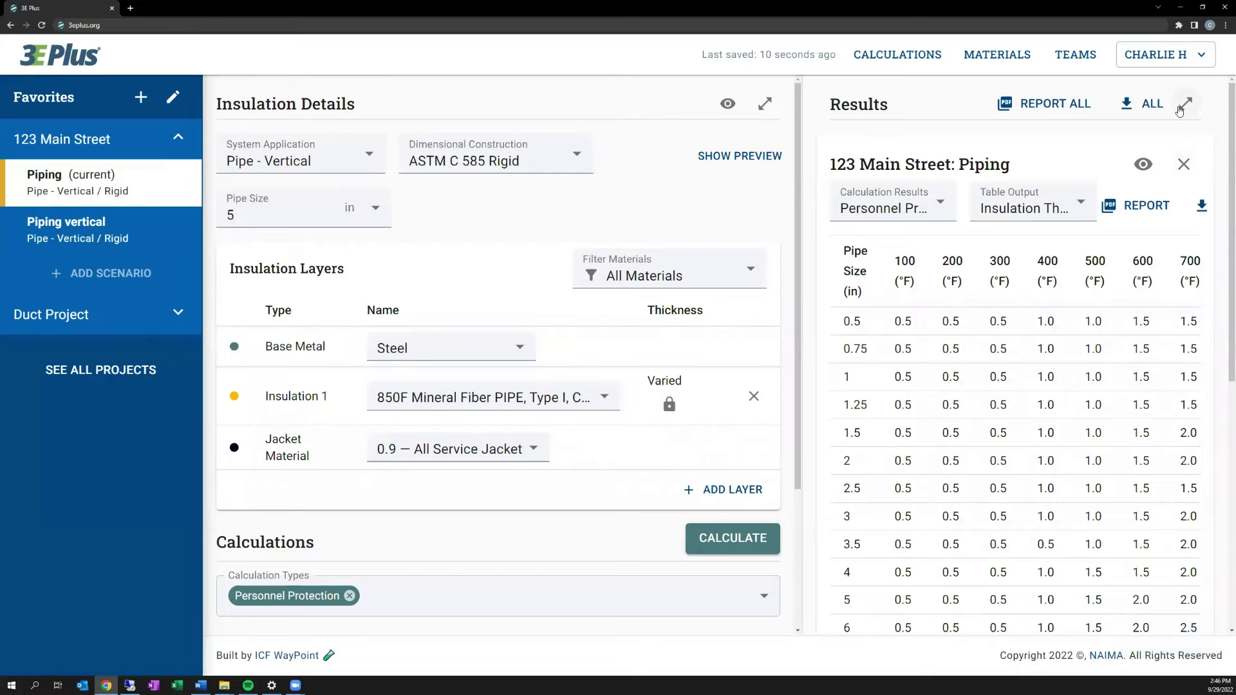
Expand the thickness table to full width and scroll through its 100–1200 °F rows
{"action": "left_click", "coordinate": [1186, 104]}
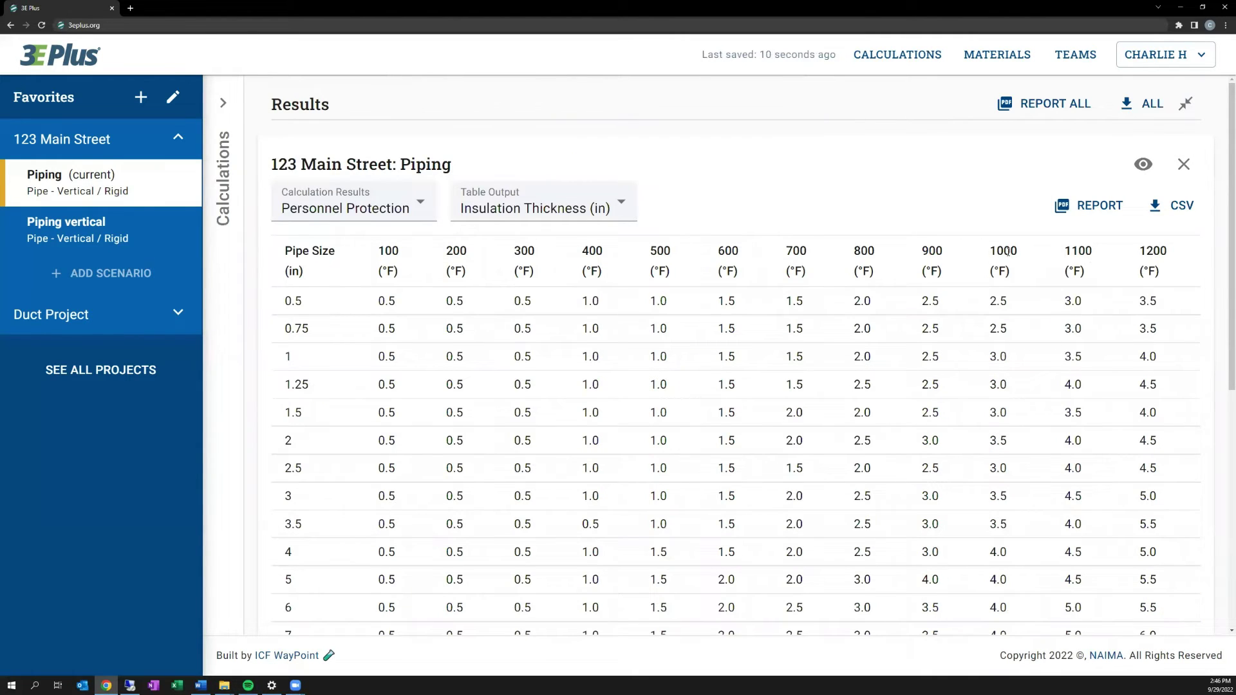
{"action": "scroll", "coordinate": [300, 275], "scroll_direction": "down", "scroll_amount": 6}
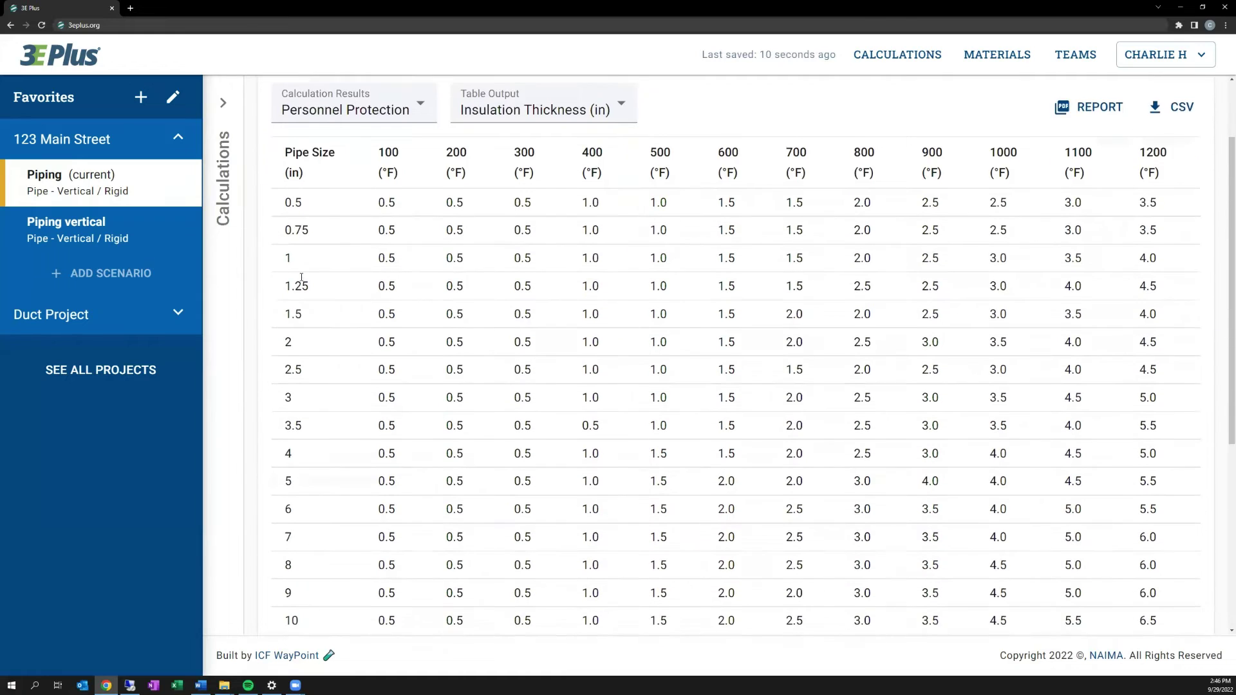
{"action": "scroll", "coordinate": [338, 444], "scroll_direction": "down", "scroll_amount": 1}
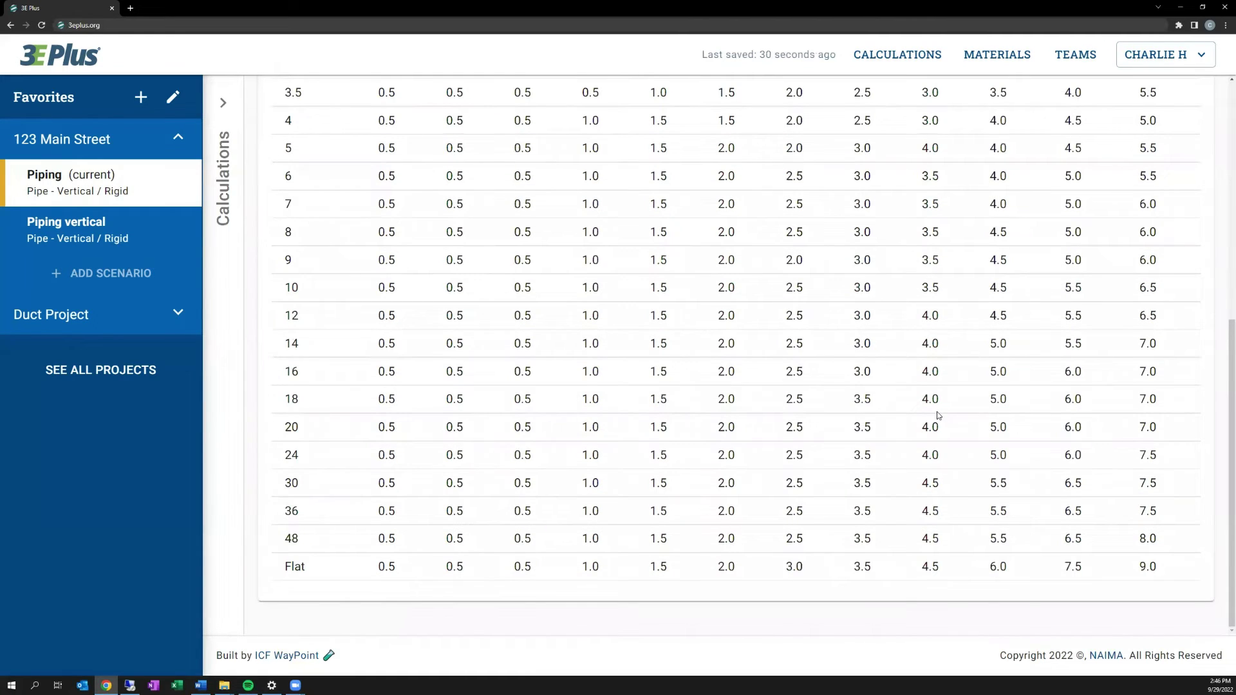
{"action": "scroll", "coordinate": [946, 420], "scroll_direction": "up", "scroll_amount": 5}
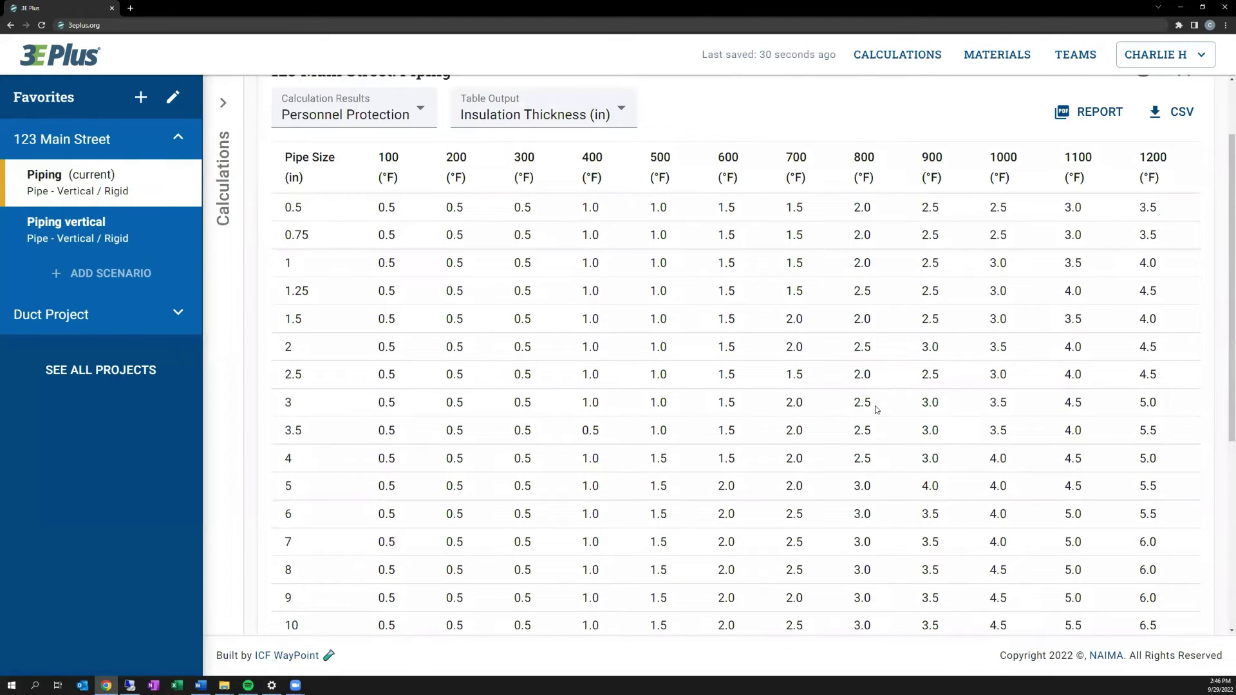
{"action": "scroll", "coordinate": [858, 439], "scroll_direction": "down", "scroll_amount": 1}
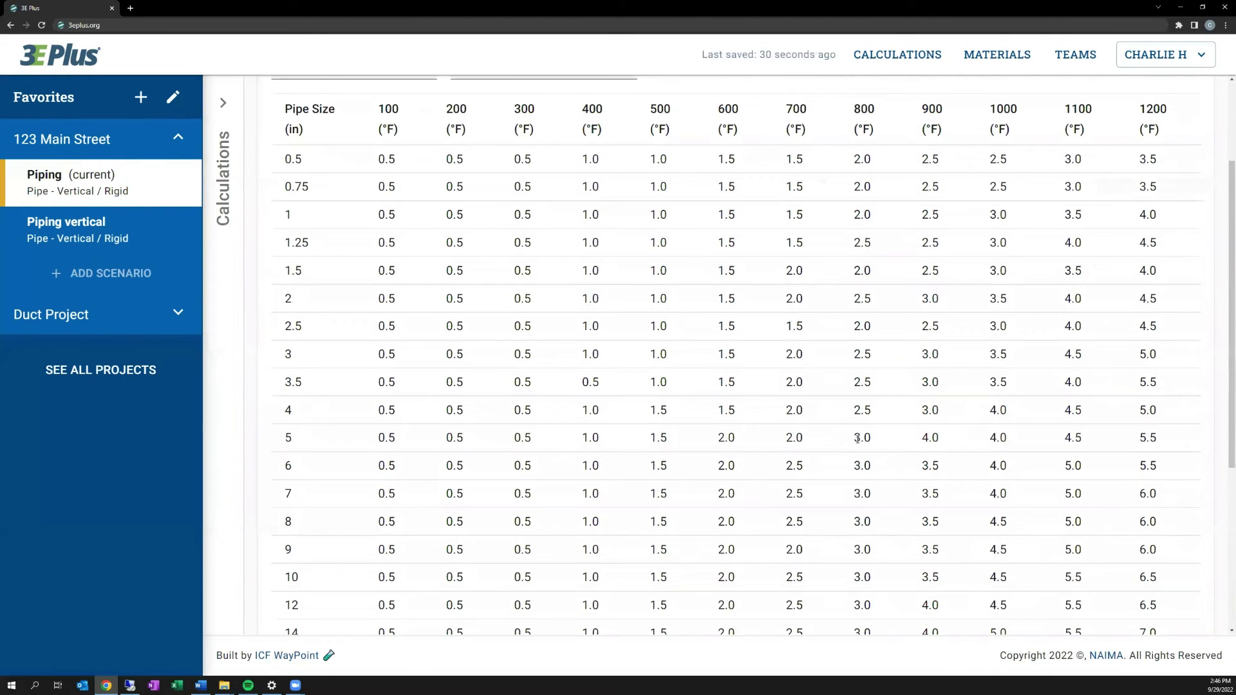
{"action": "scroll", "coordinate": [812, 440], "scroll_direction": "up", "scroll_amount": 3}
Leave the table output choice unchanged, close the results, and restore the scenario inputs
{"action": "left_click", "coordinate": [544, 206]}
{"action": "left_click", "coordinate": [695, 177]}
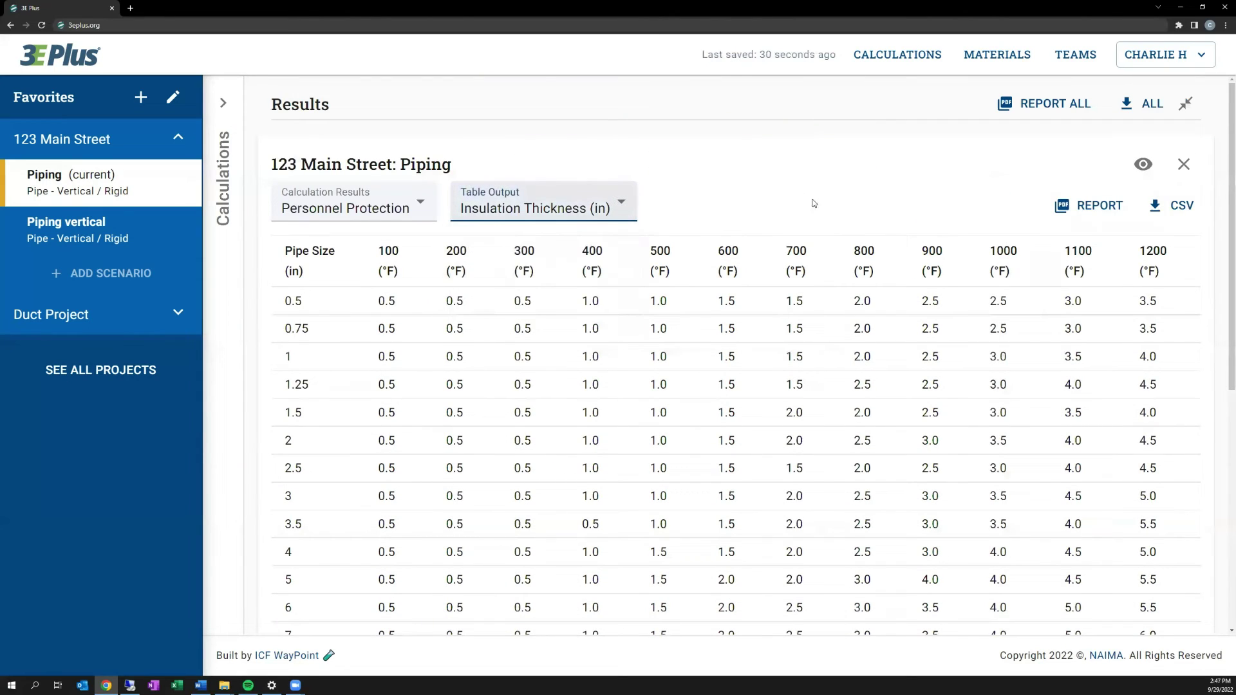
{"action": "left_click", "coordinate": [1185, 169]}
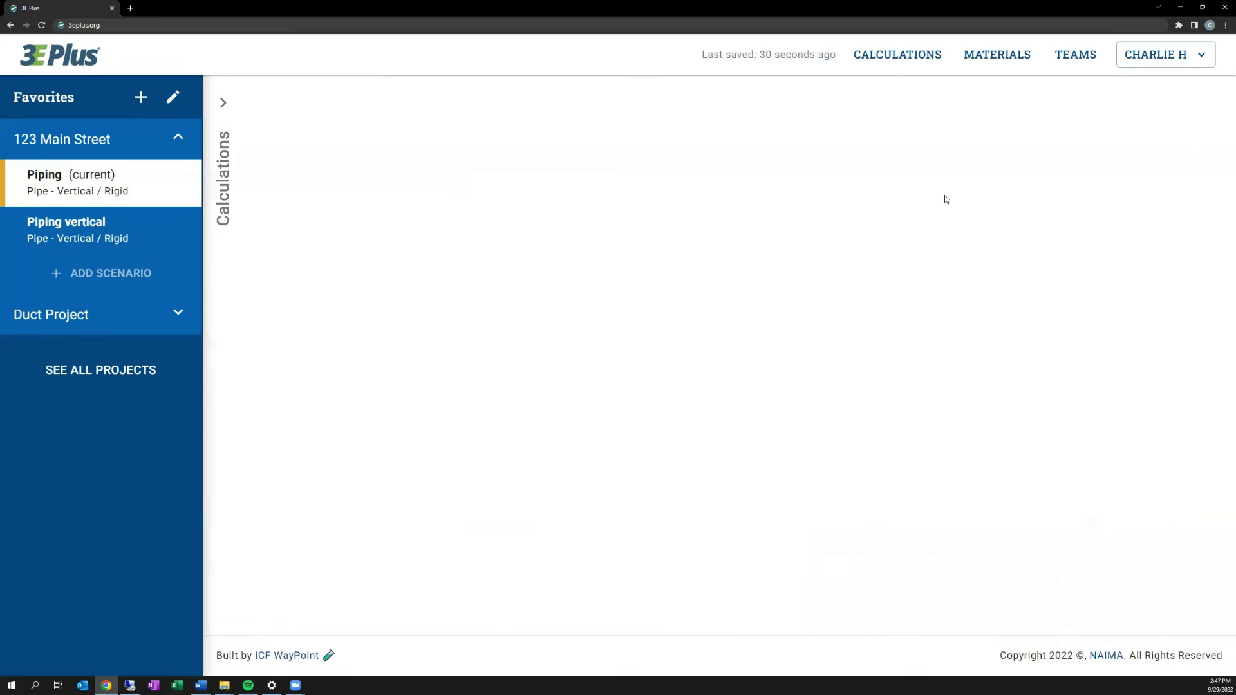
{"action": "left_click", "coordinate": [223, 102]}
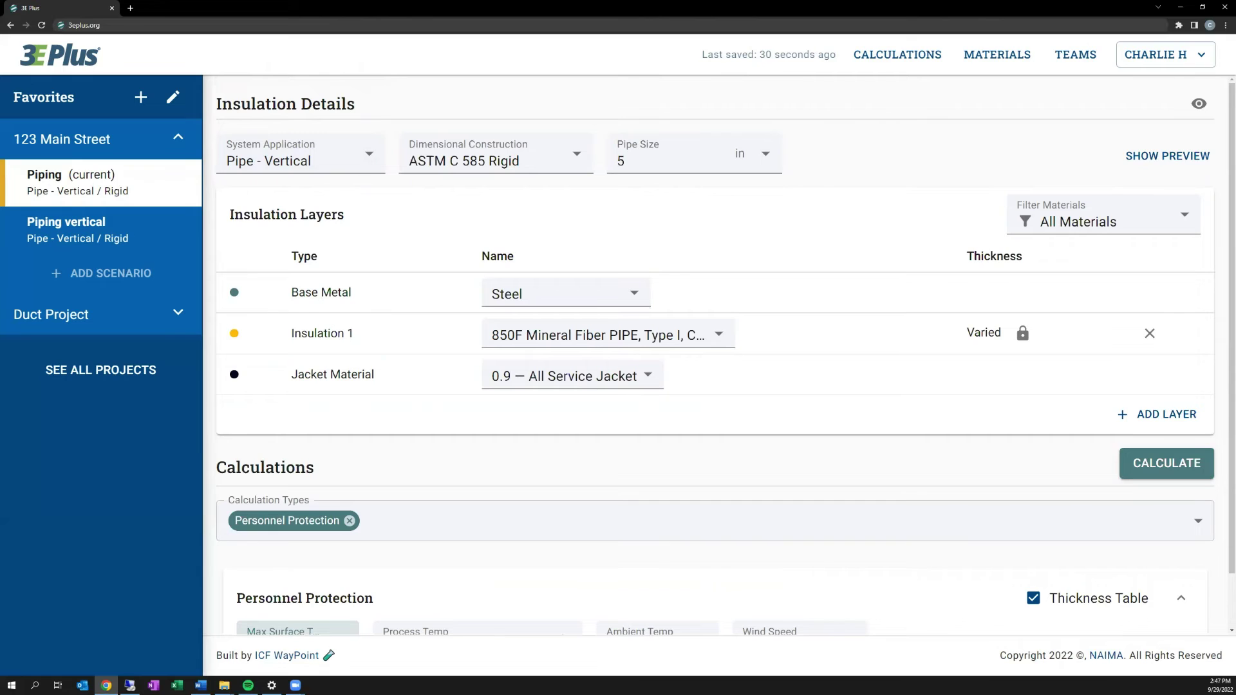
Replace Personnel Protection with Condensation Control as the calculation type
{"action": "left_click", "coordinate": [353, 527]}
{"action": "left_click", "coordinate": [345, 521]}
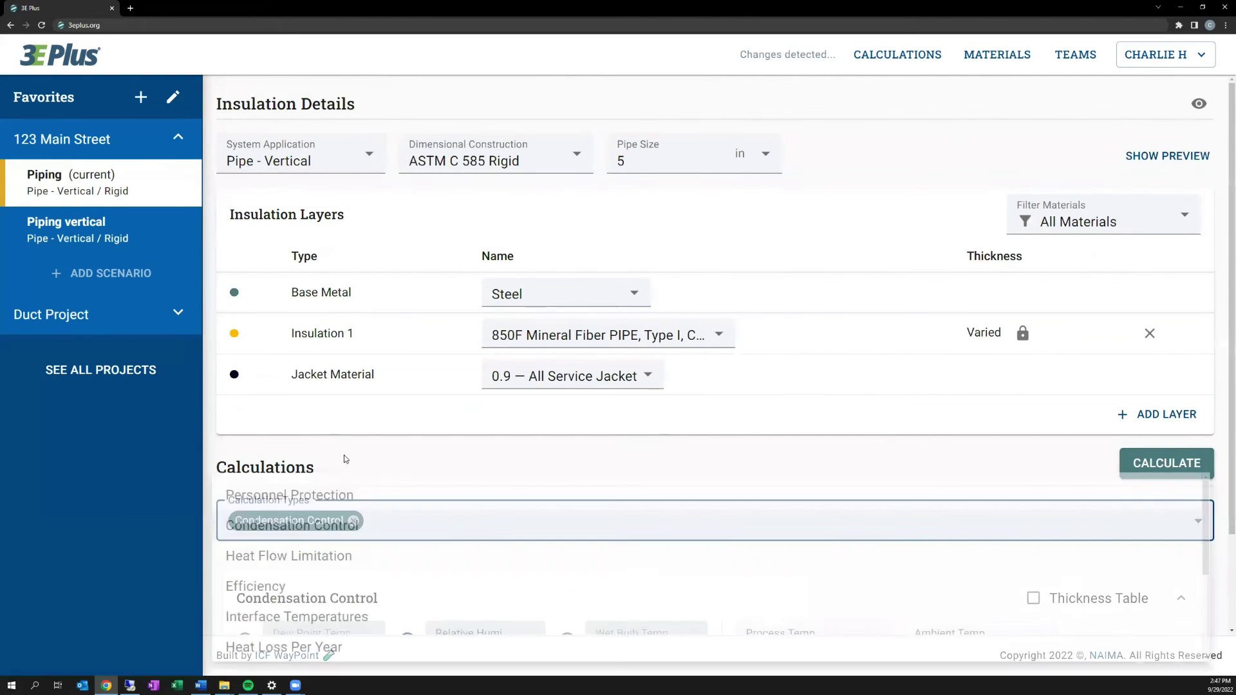
{"action": "scroll", "coordinate": [386, 503], "scroll_direction": "down", "scroll_amount": 2}
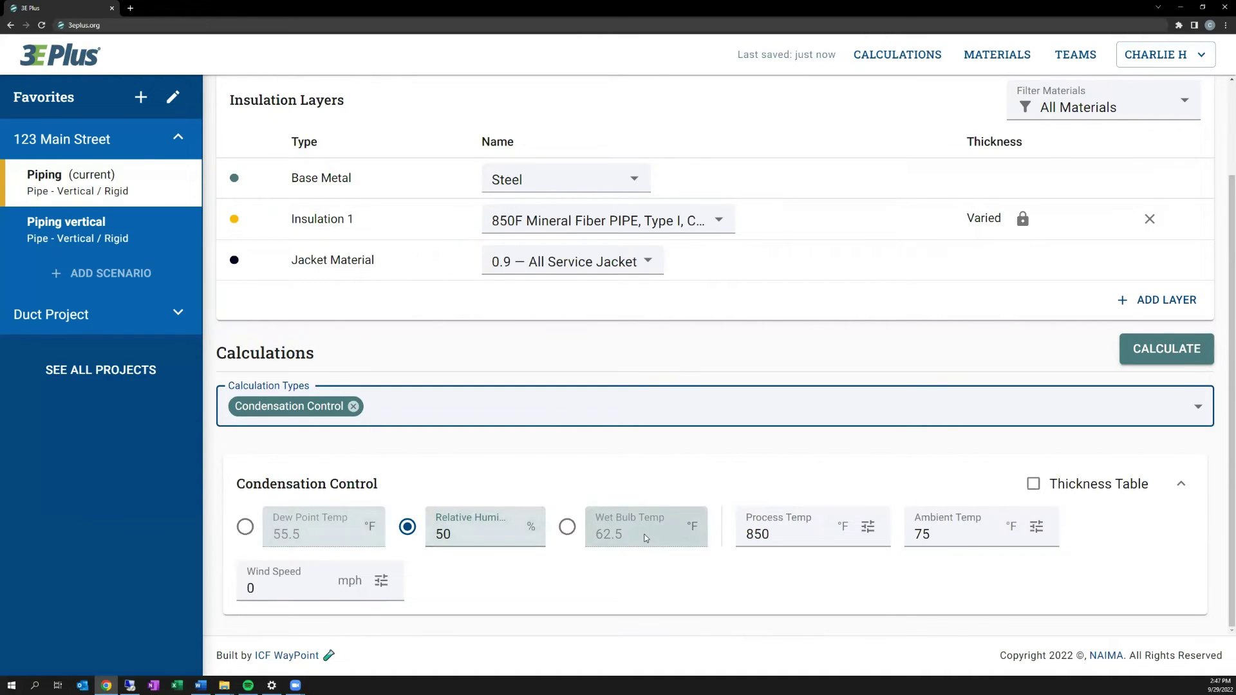
Set relative humidity to 60%, process temperature to 20 °F and ambient to 80 °F
{"action": "double_click", "coordinate": [444, 534]}
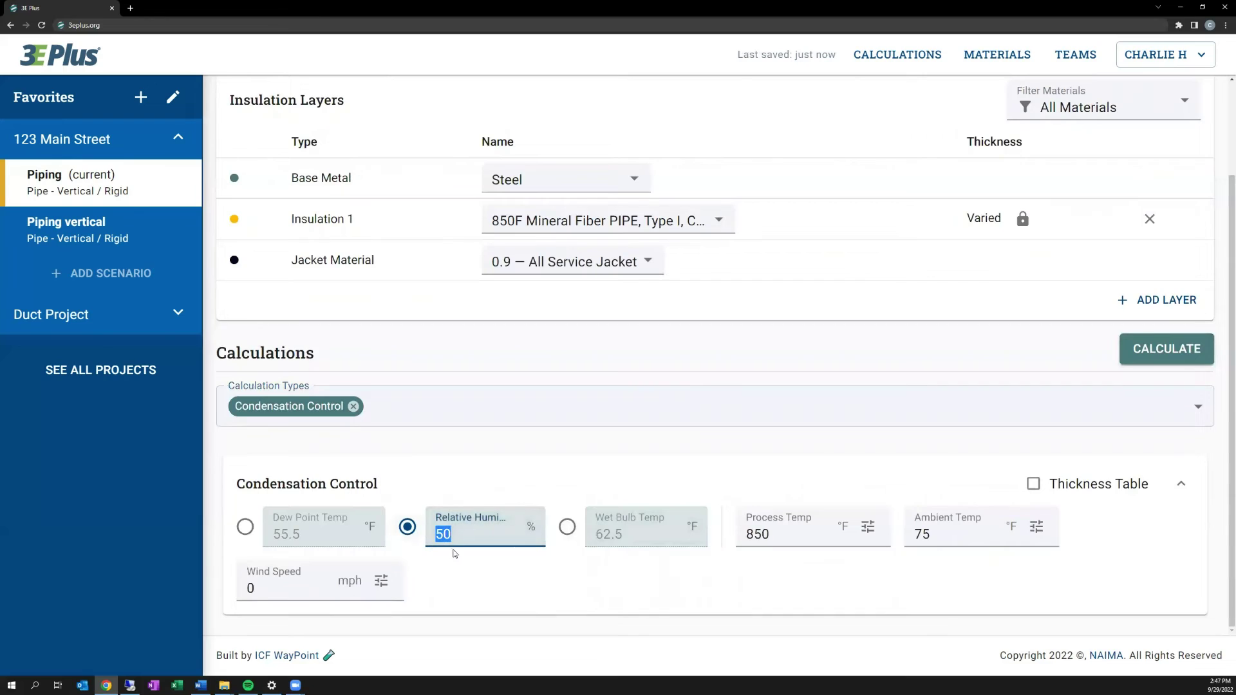
{"action": "type", "text": "60"}
{"action": "left_click", "coordinate": [514, 472]}
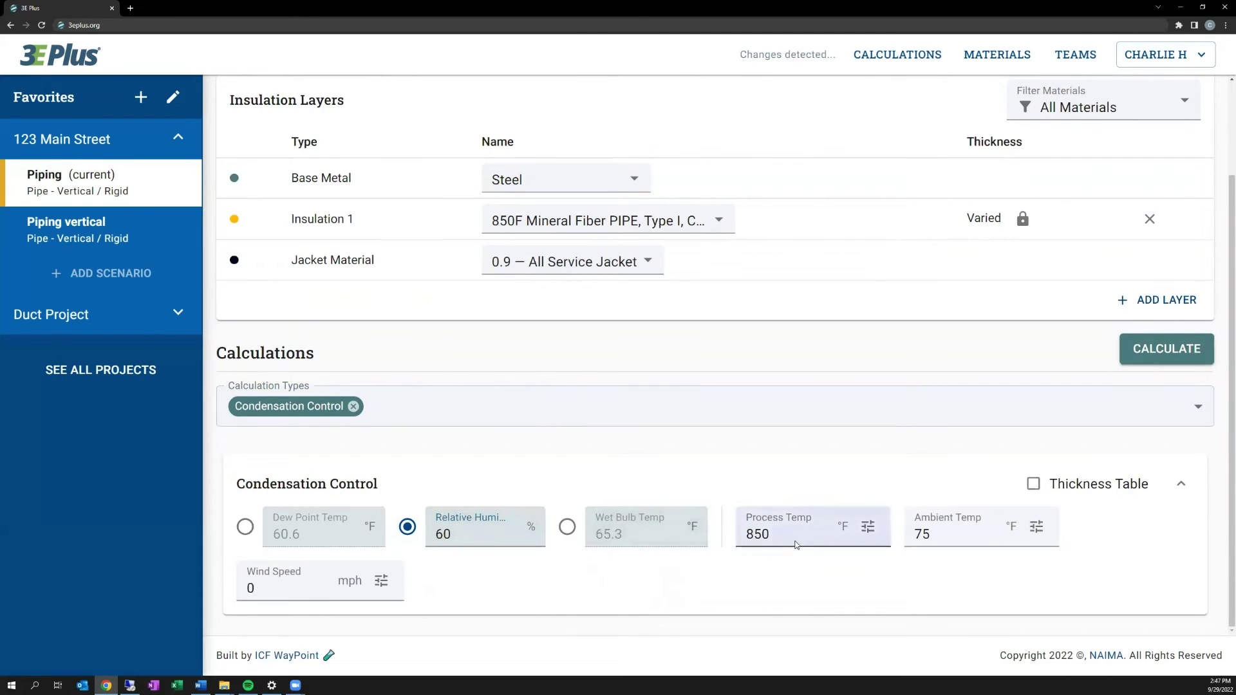
{"action": "double_click", "coordinate": [773, 535]}
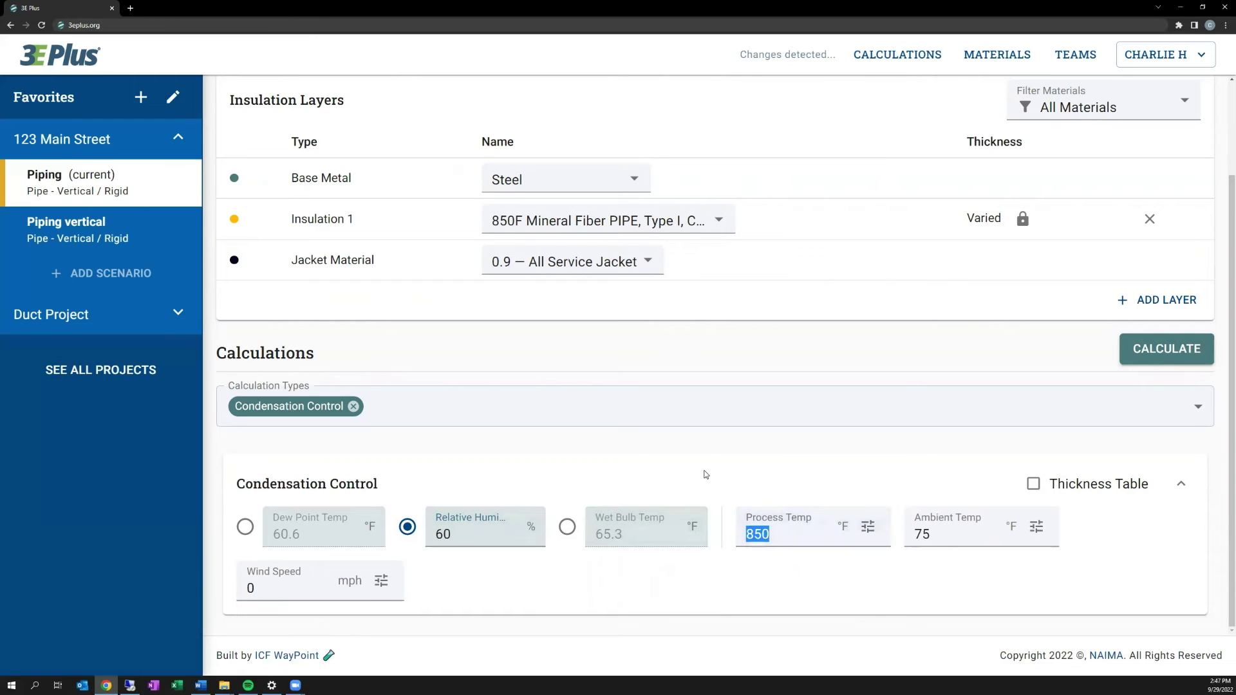
{"action": "key", "text": "BackSpace"}
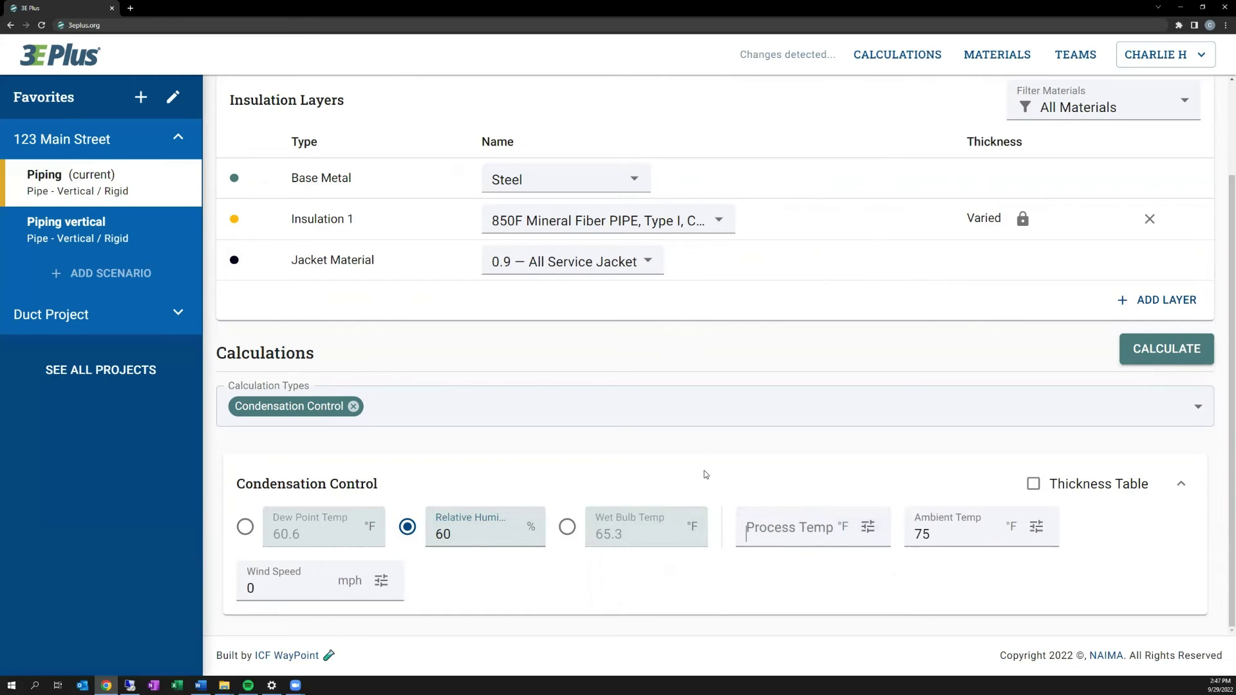
{"action": "type", "text": "20"}
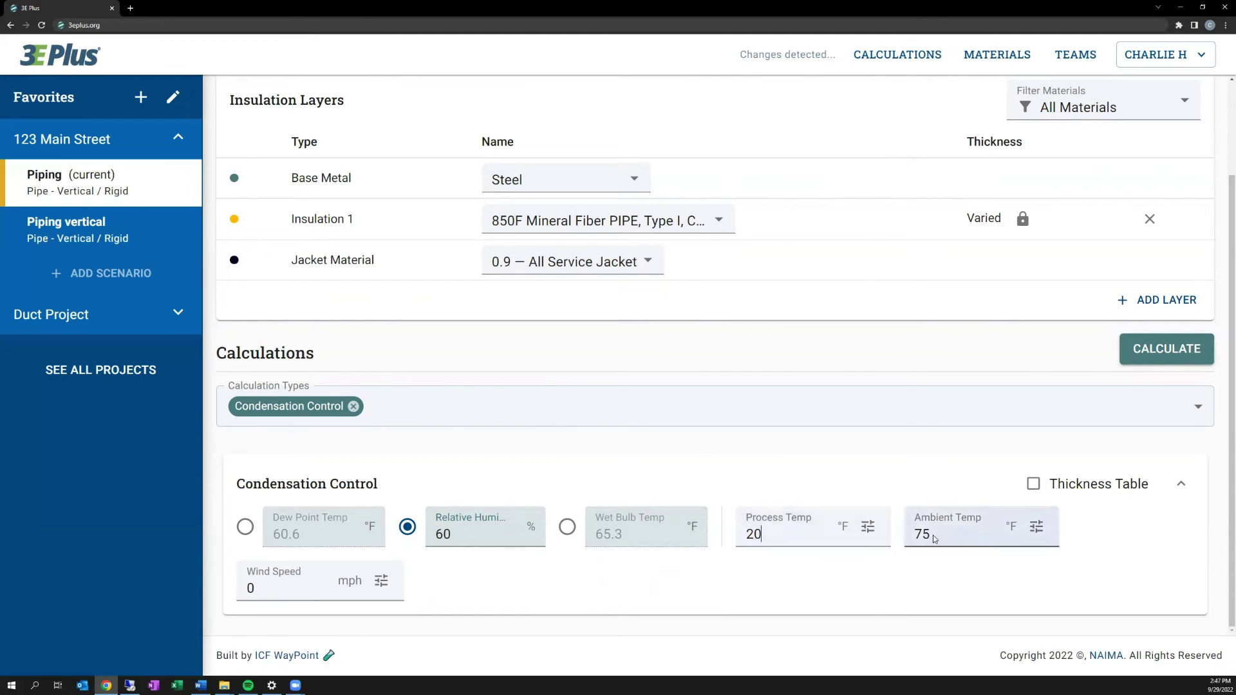
{"action": "key", "text": "Tab"}
{"action": "type", "text": "80"}
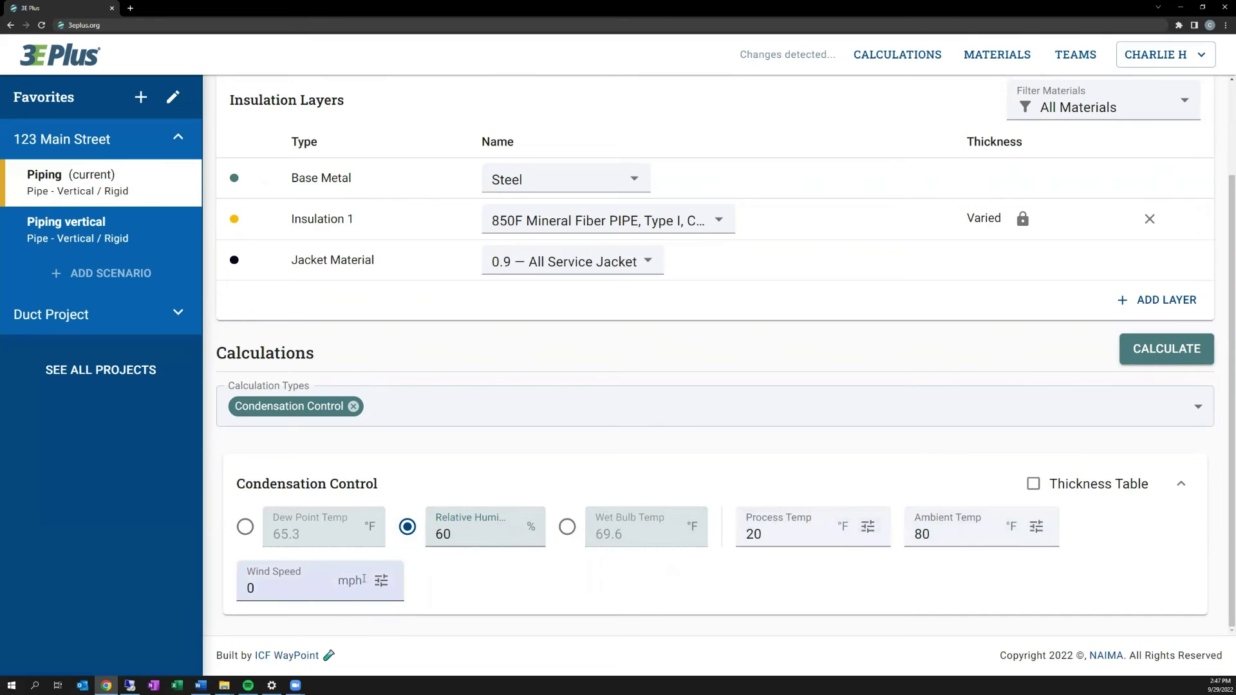
Calculate Condensation Control, showing 0.5 in reaches a 66.3 °F surface temperature
{"action": "left_click", "coordinate": [1166, 348]}
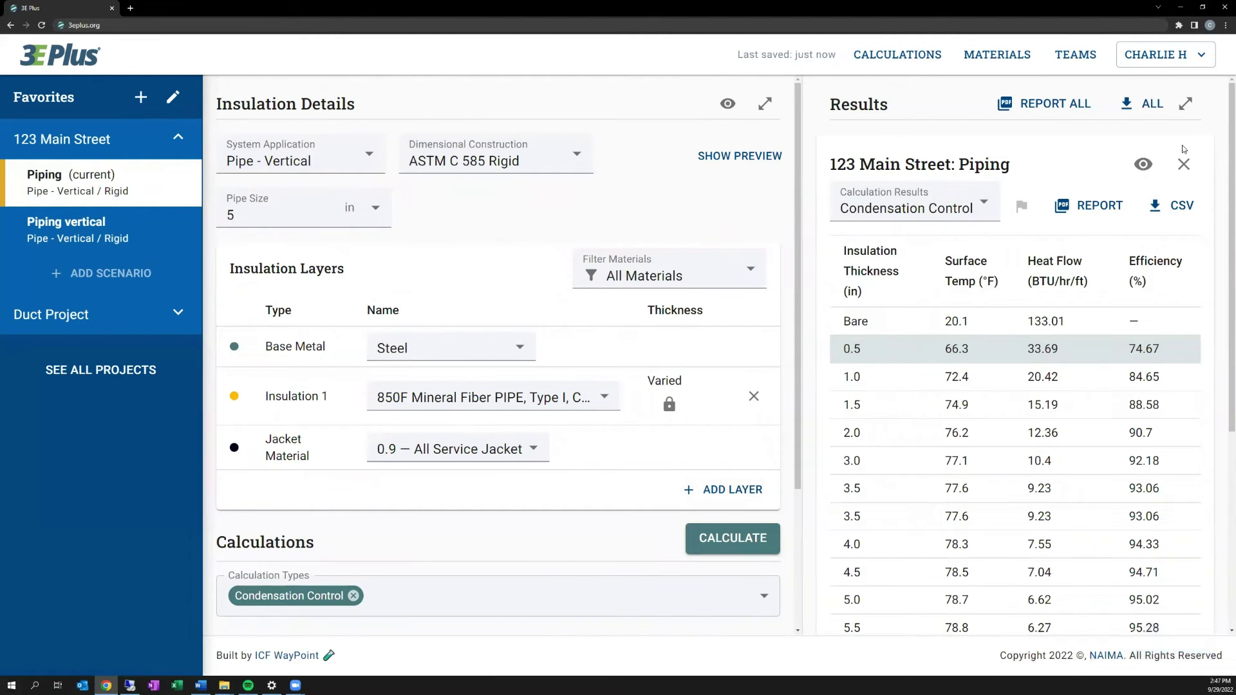
{"action": "scroll", "coordinate": [1092, 247], "scroll_direction": "down", "scroll_amount": 4}
{"action": "scroll", "coordinate": [1172, 168], "scroll_direction": "up", "scroll_amount": 4}
Close the results and raise relative humidity to 80%
{"action": "left_click", "coordinate": [1183, 165]}
{"action": "scroll", "coordinate": [614, 450], "scroll_direction": "down", "scroll_amount": 3}
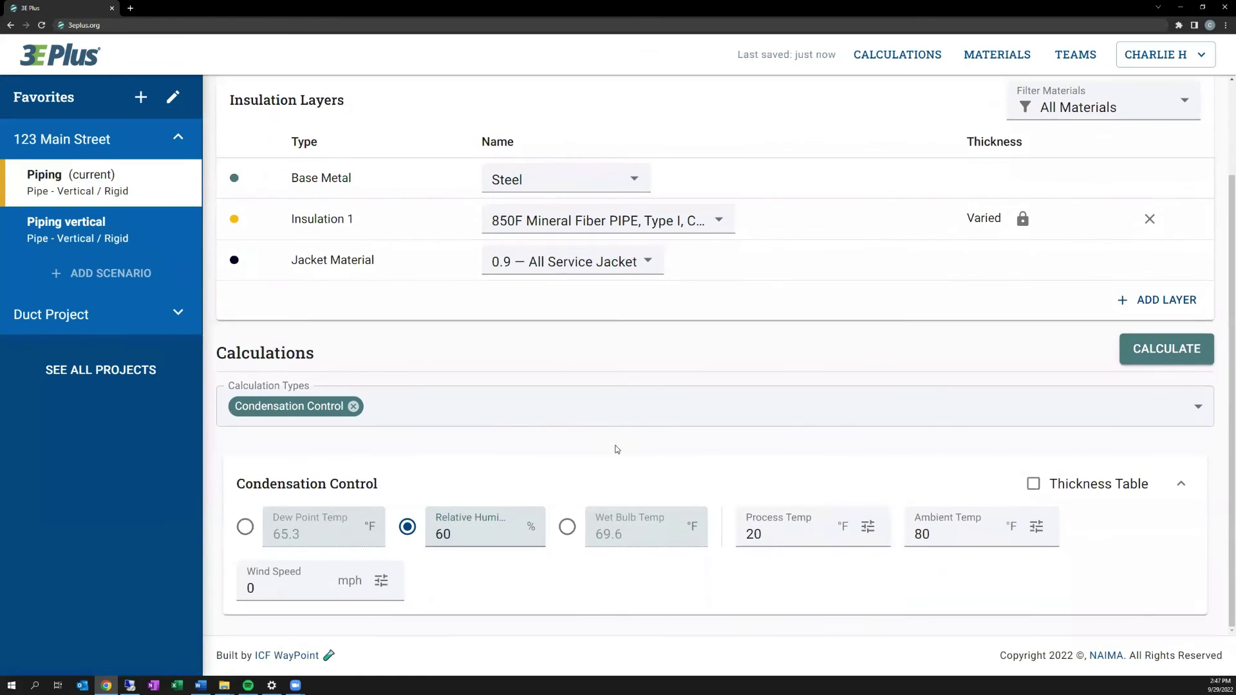
{"action": "double_click", "coordinate": [458, 533]}
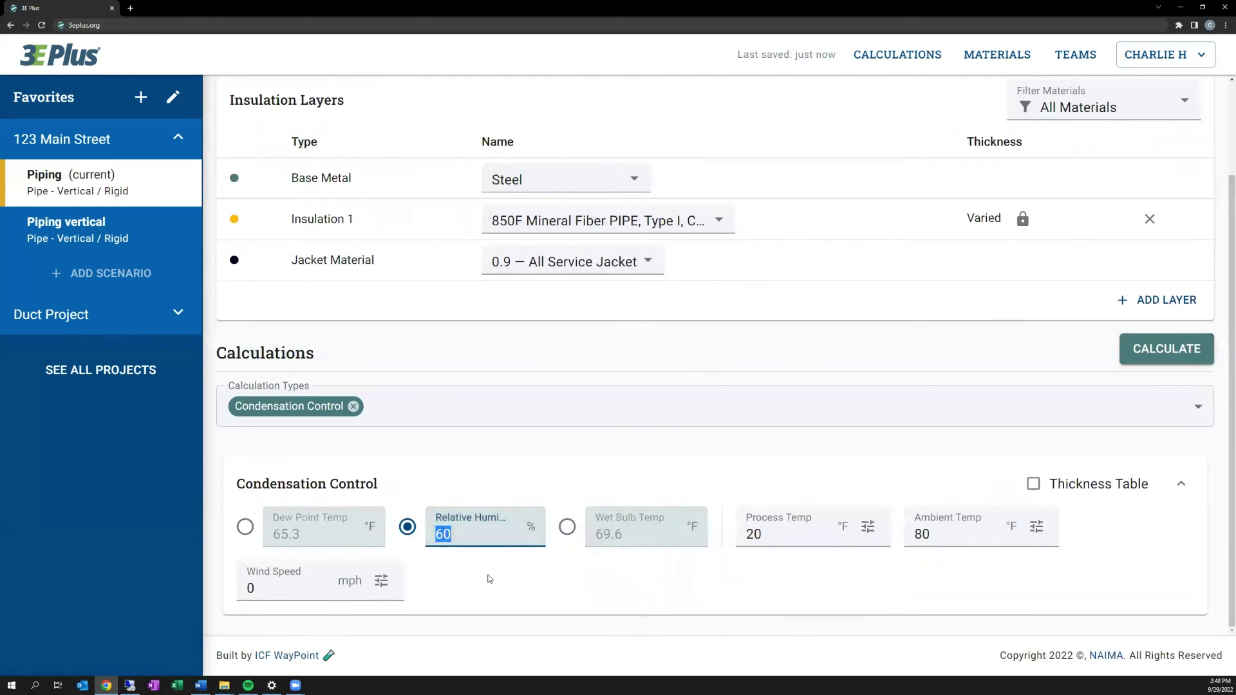
{"action": "type", "text": "80"}
Recalculate Condensation Control, then close the results to return to the inputs
{"action": "left_click", "coordinate": [1165, 349]}
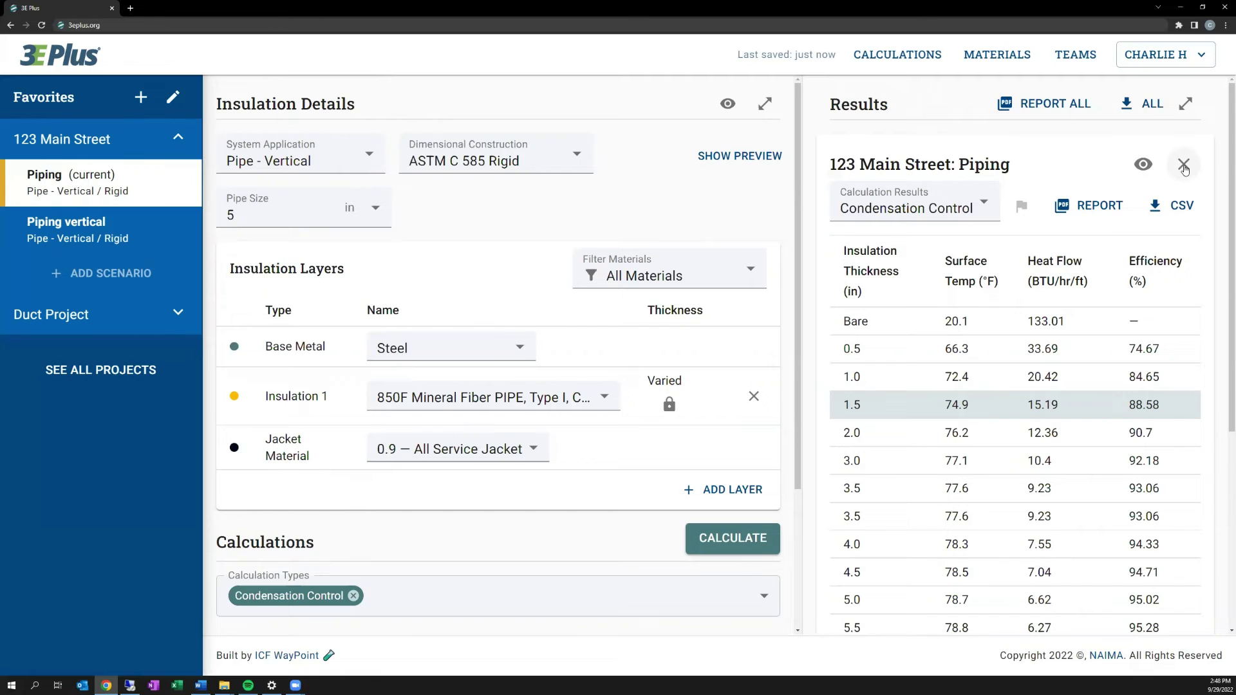
{"action": "left_click", "coordinate": [1184, 166]}
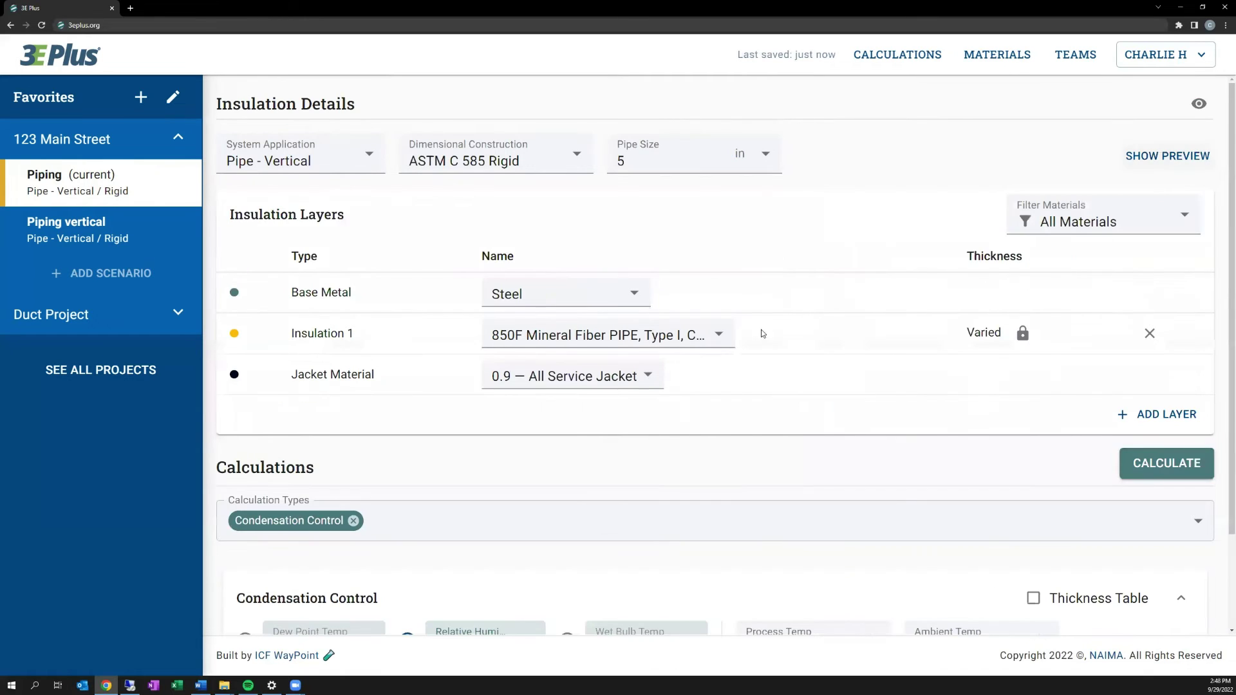
{"action": "scroll", "coordinate": [433, 474], "scroll_direction": "down", "scroll_amount": 3}
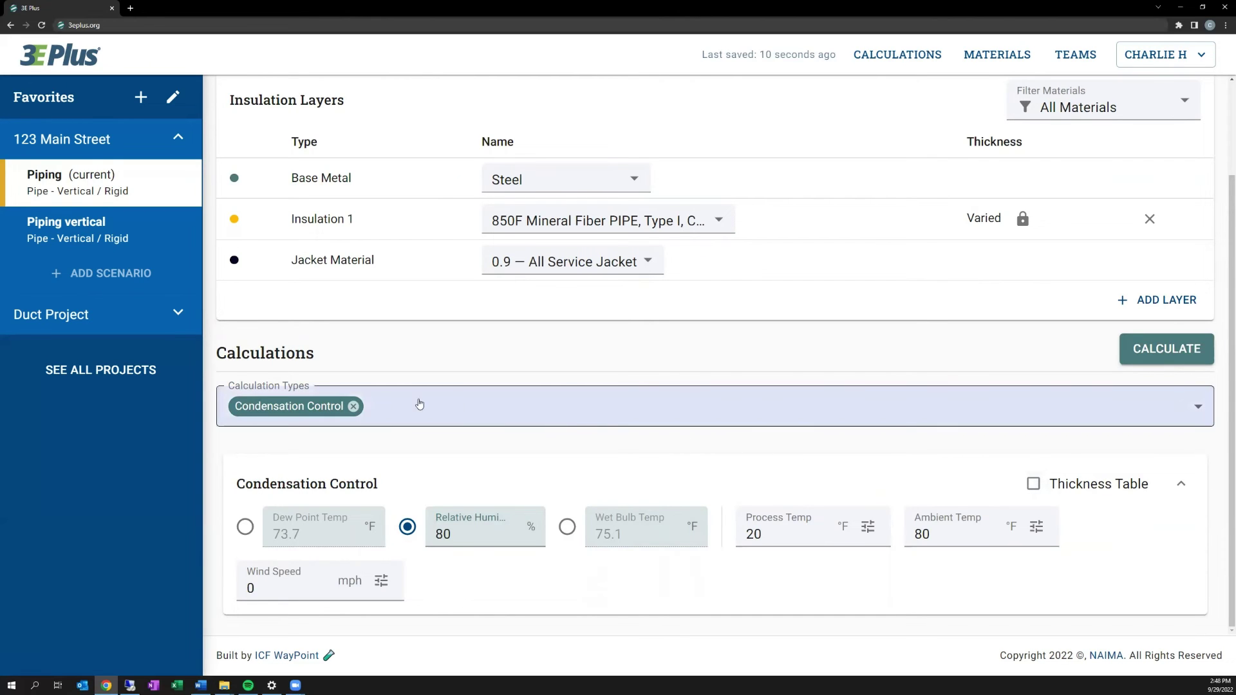
Replace Condensation Control with Heat Flow Limitation as the calculation type
{"action": "left_click", "coordinate": [353, 406]}
{"action": "left_click", "coordinate": [377, 517]}
{"action": "scroll", "coordinate": [371, 524], "scroll_direction": "down", "scroll_amount": 1}
{"action": "scroll", "coordinate": [359, 538], "scroll_direction": "up", "scroll_amount": 1}
{"action": "left_click", "coordinate": [355, 557]}
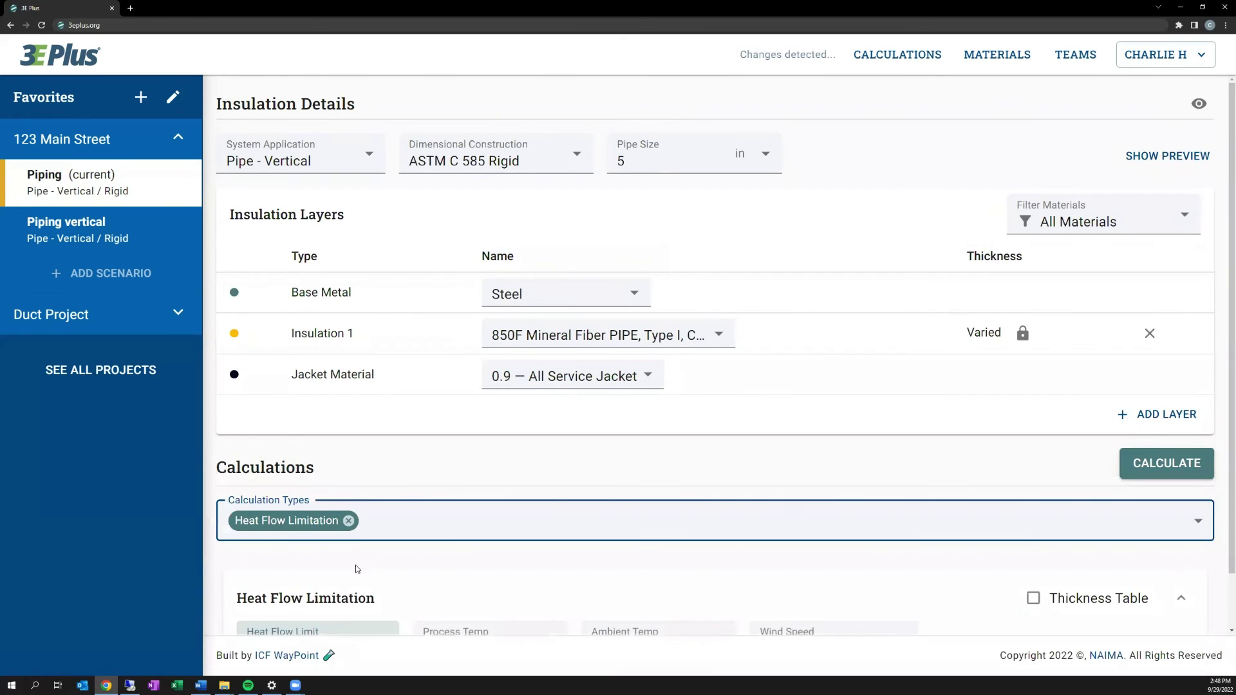
{"action": "scroll", "coordinate": [355, 566], "scroll_direction": "down", "scroll_amount": 1}
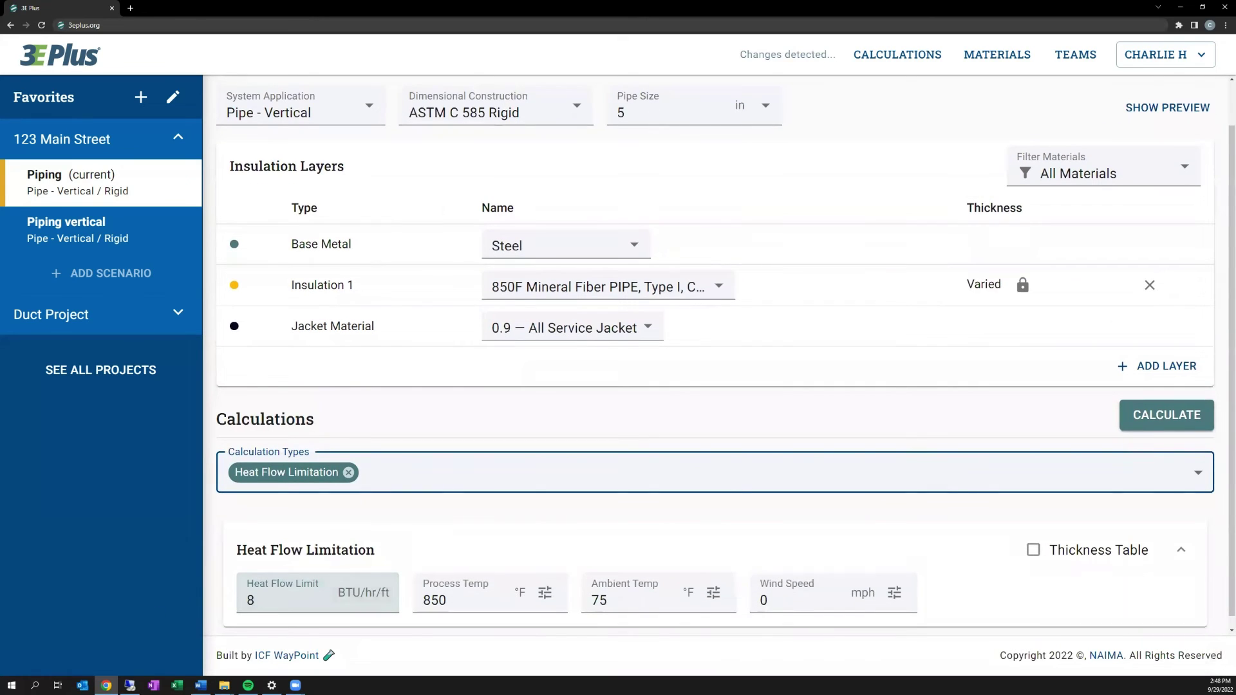
{"action": "scroll", "coordinate": [368, 521], "scroll_direction": "down", "scroll_amount": 1}
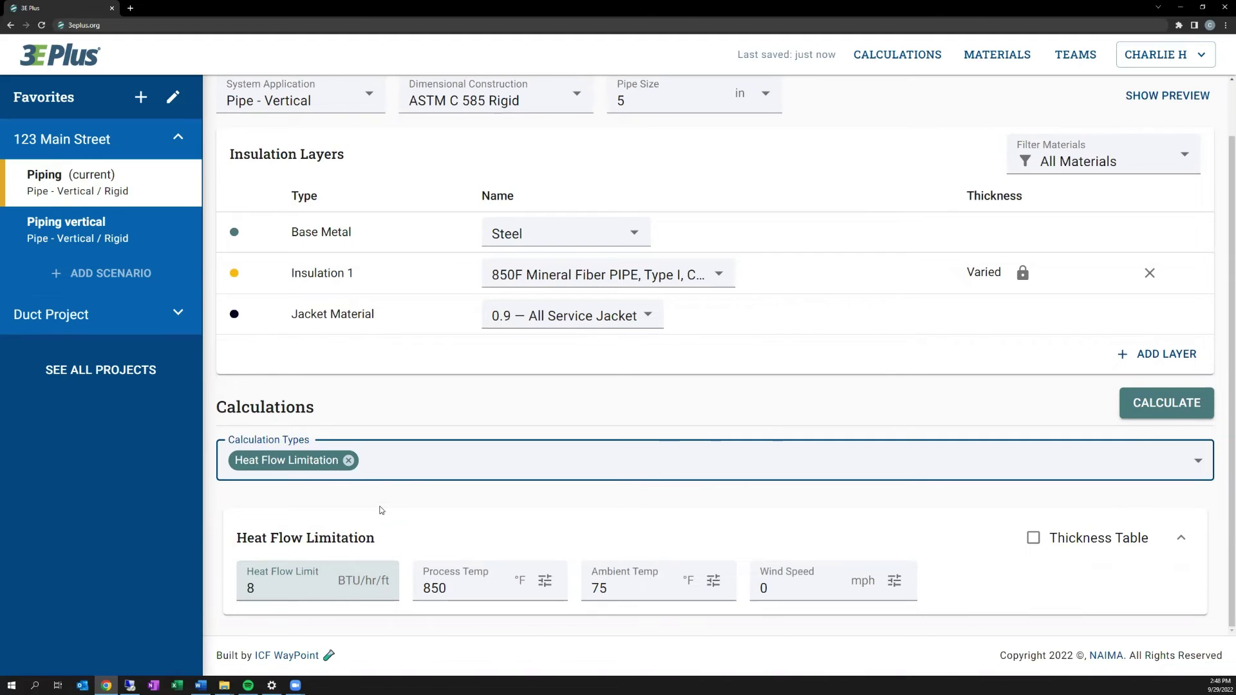
Set the heat flow limit to 80 BTU/hr/ft, calculate, and close the results
{"action": "left_click", "coordinate": [285, 586]}
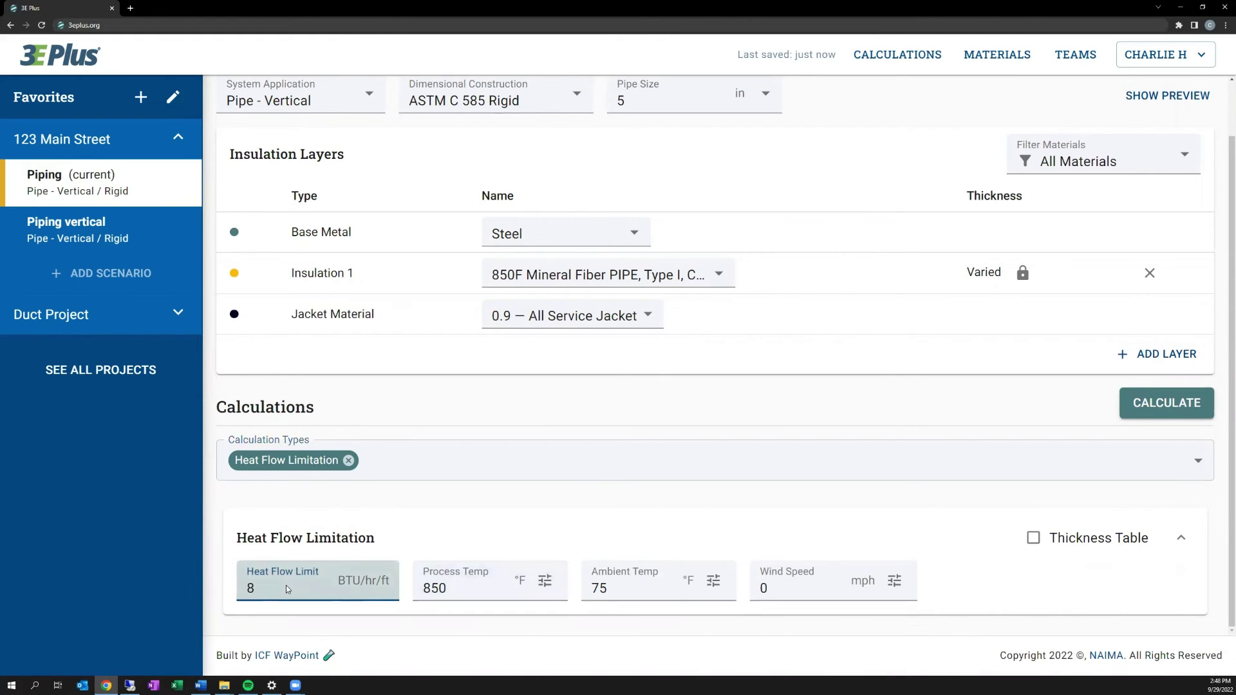
{"action": "type", "text": "0"}
{"action": "left_click", "coordinate": [430, 547]}
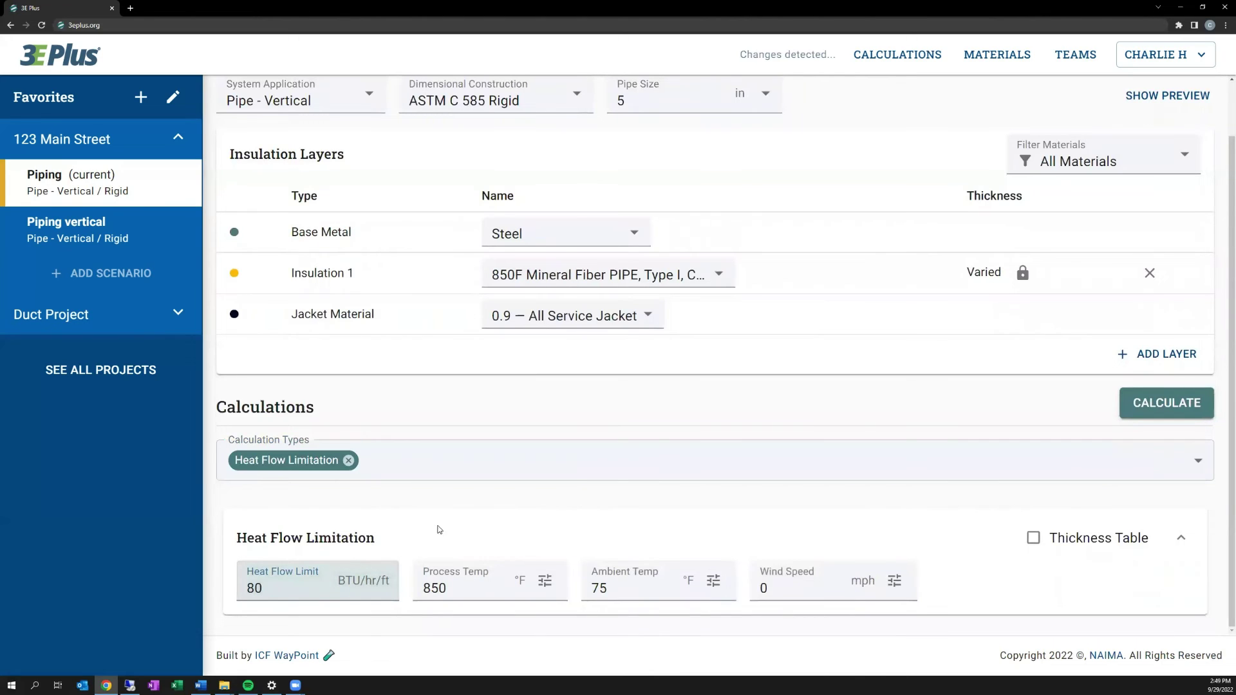
{"action": "left_click", "coordinate": [1173, 403]}
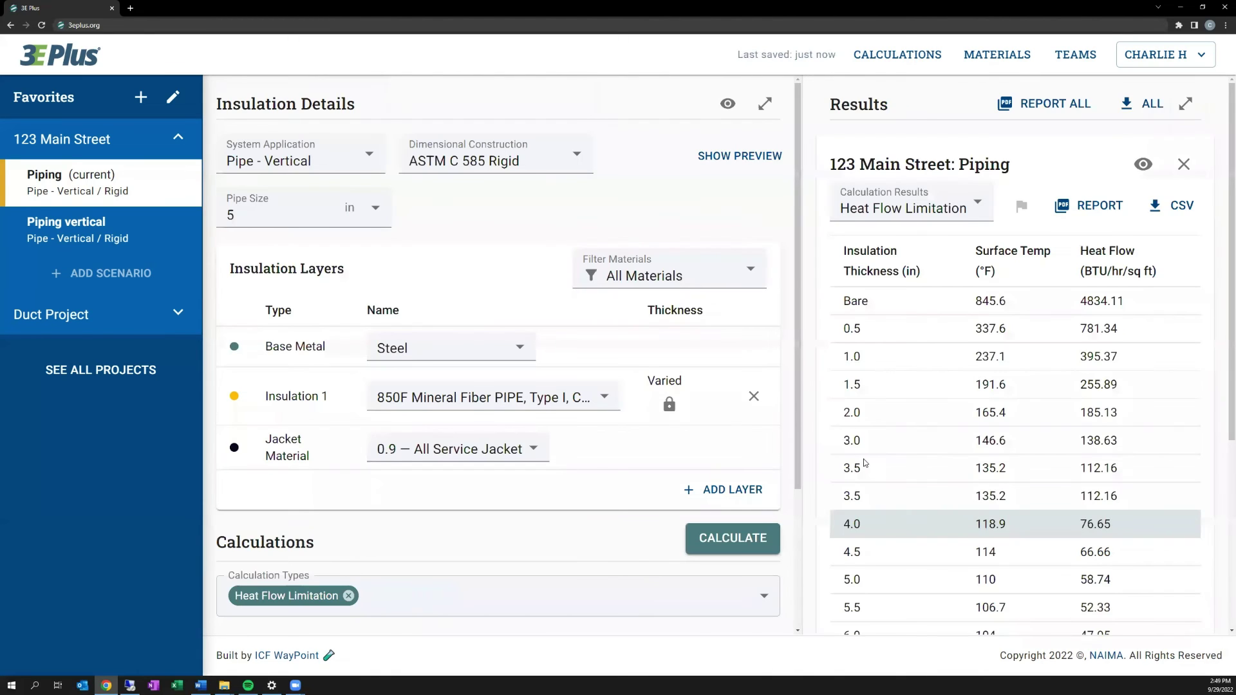
{"action": "scroll", "coordinate": [960, 500], "scroll_direction": "down", "scroll_amount": 2}
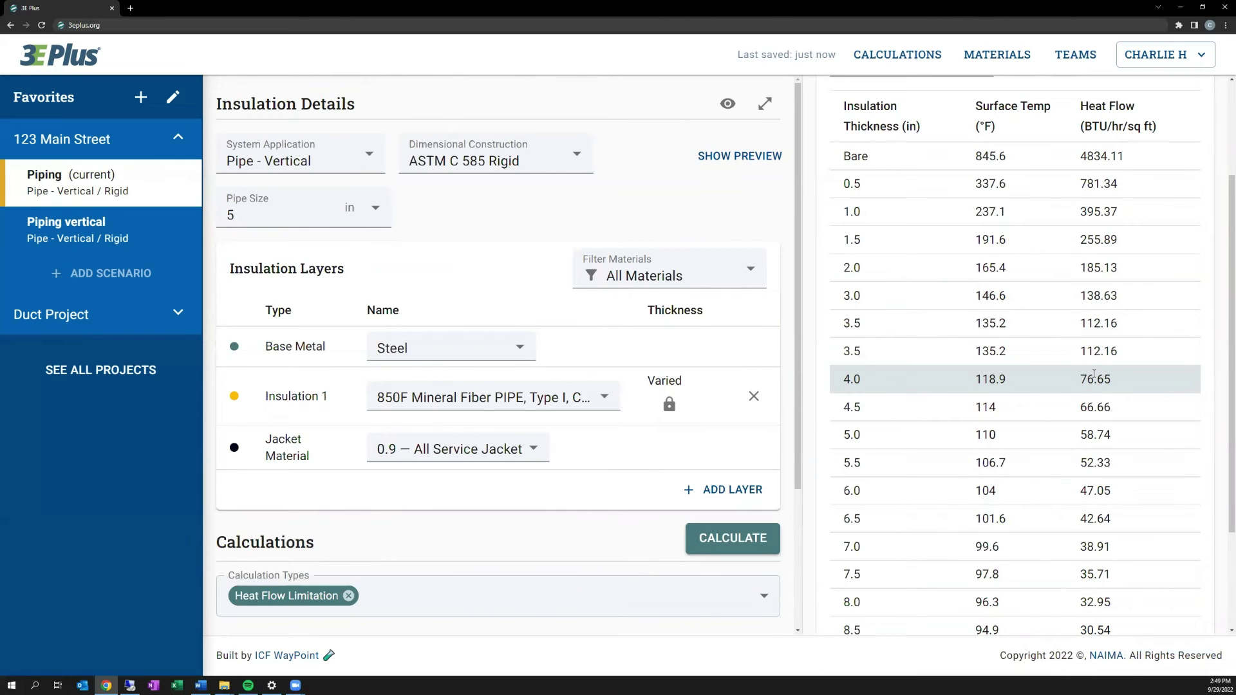
{"action": "scroll", "coordinate": [1094, 374], "scroll_direction": "up", "scroll_amount": 2}
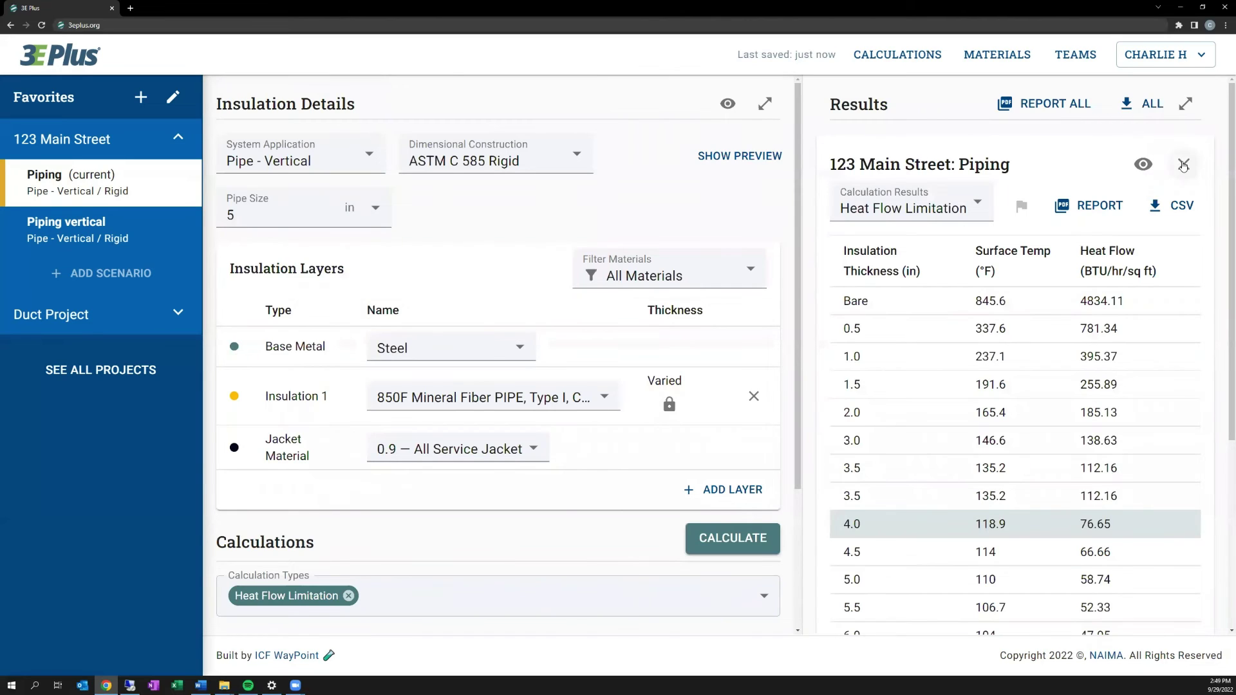
{"action": "left_click", "coordinate": [1183, 166]}
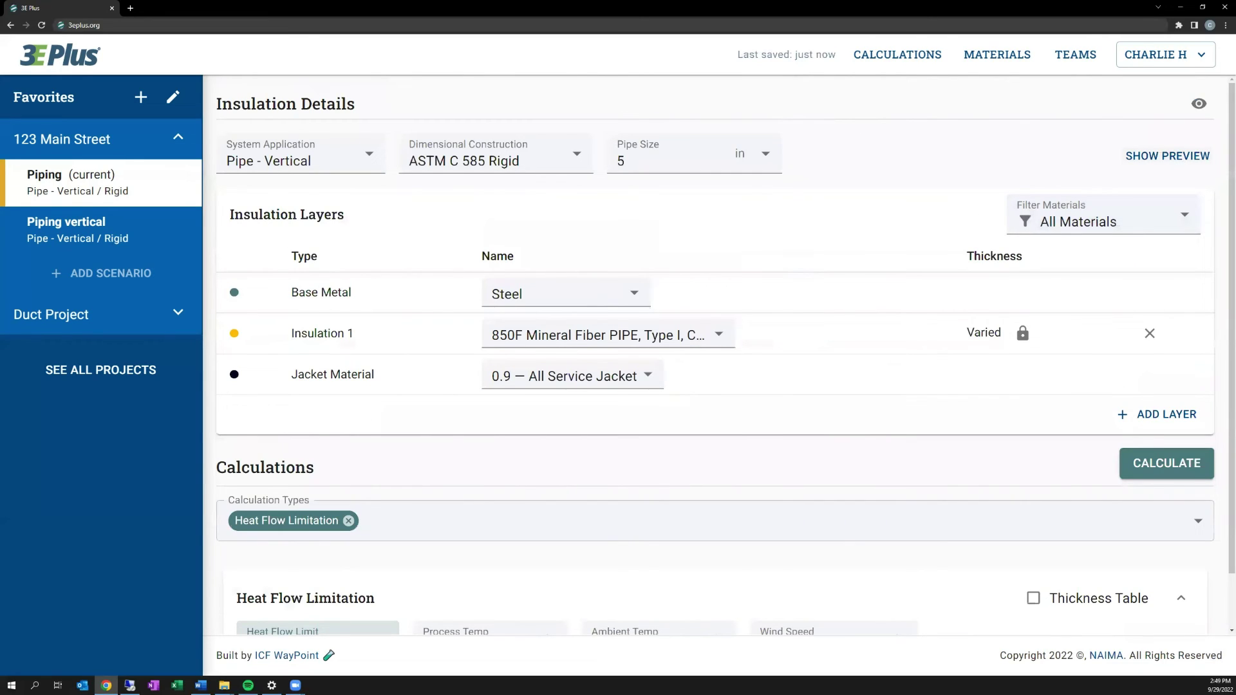
{"action": "key", "text": "alt+Tab"}
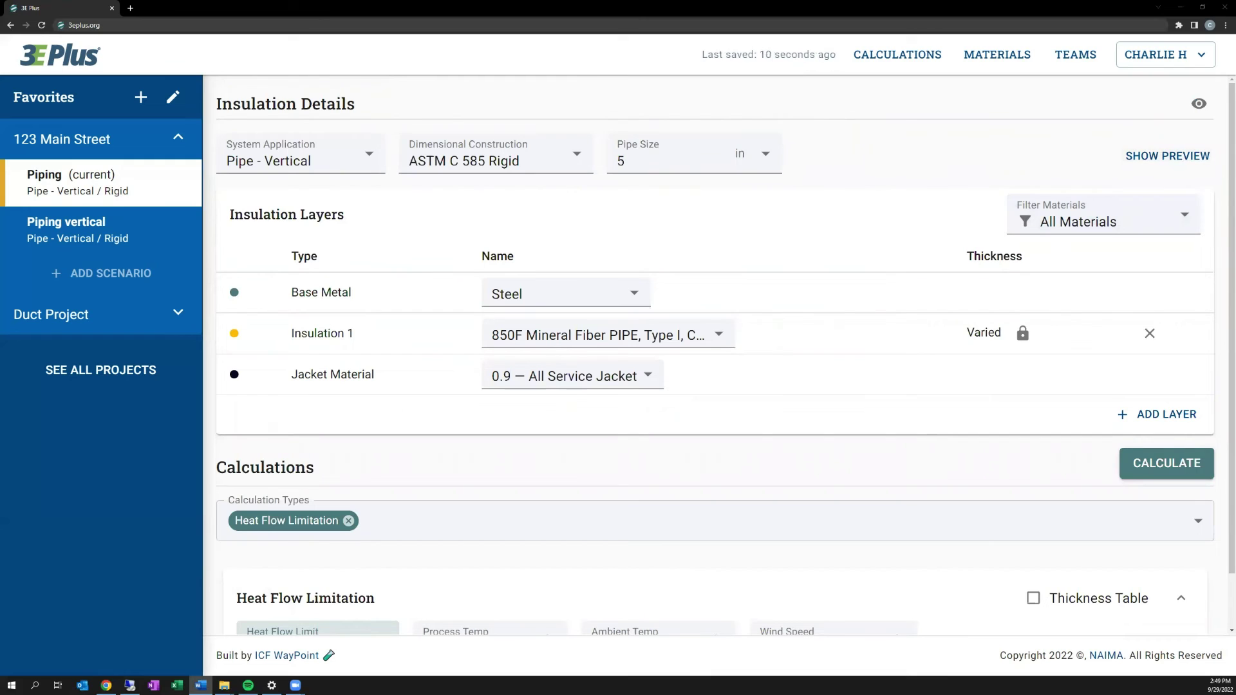
Switch the calculation type to Efficiency and run it to get the 80% target thickness table
{"action": "left_click", "coordinate": [326, 515]}
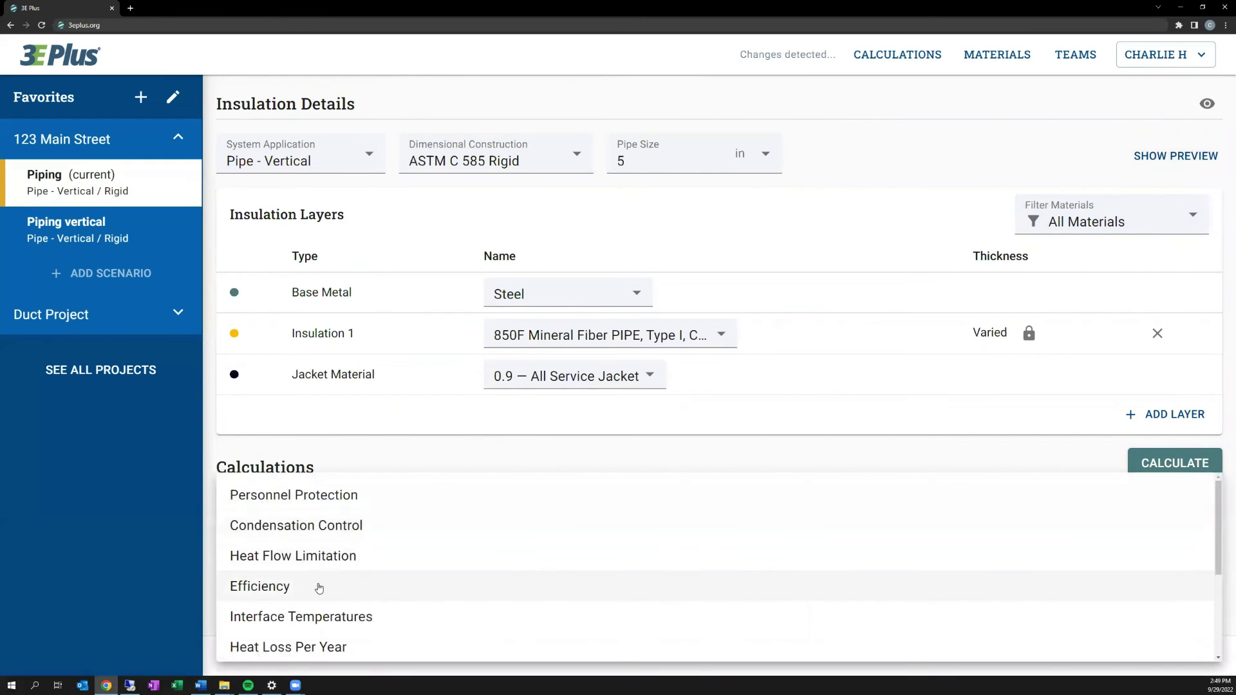
{"action": "left_click", "coordinate": [319, 588]}
{"action": "scroll", "coordinate": [389, 515], "scroll_direction": "down", "scroll_amount": 1}
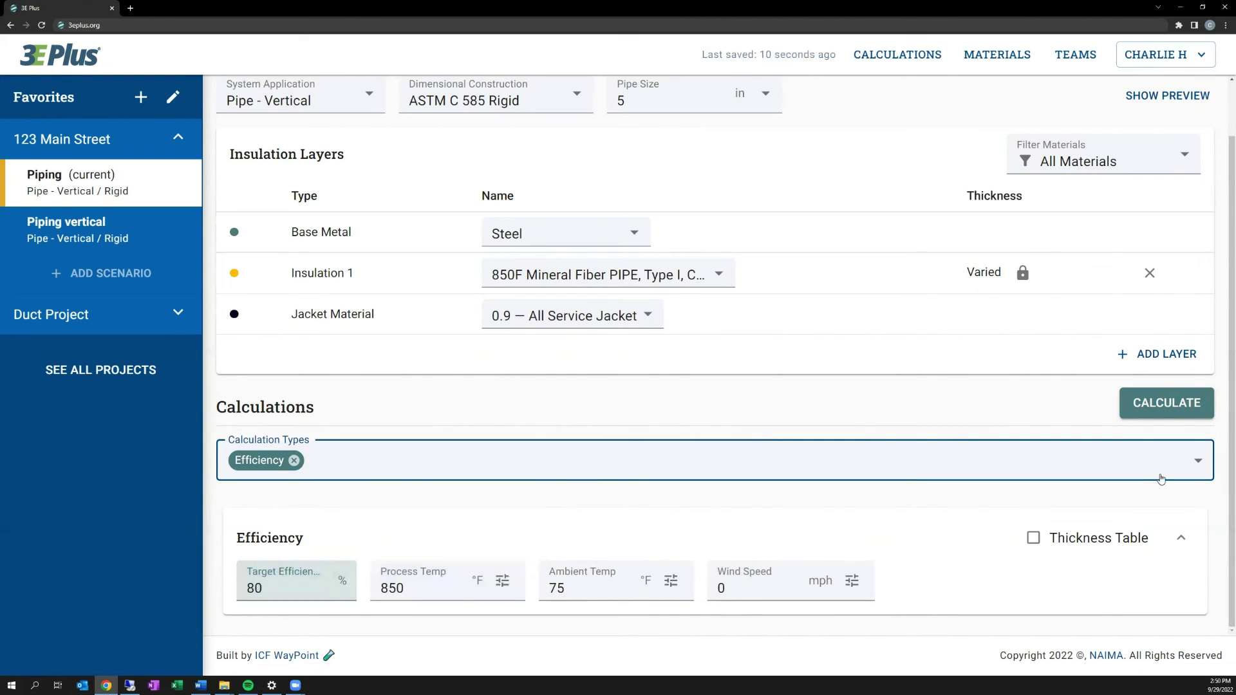
{"action": "left_click", "coordinate": [1161, 406]}
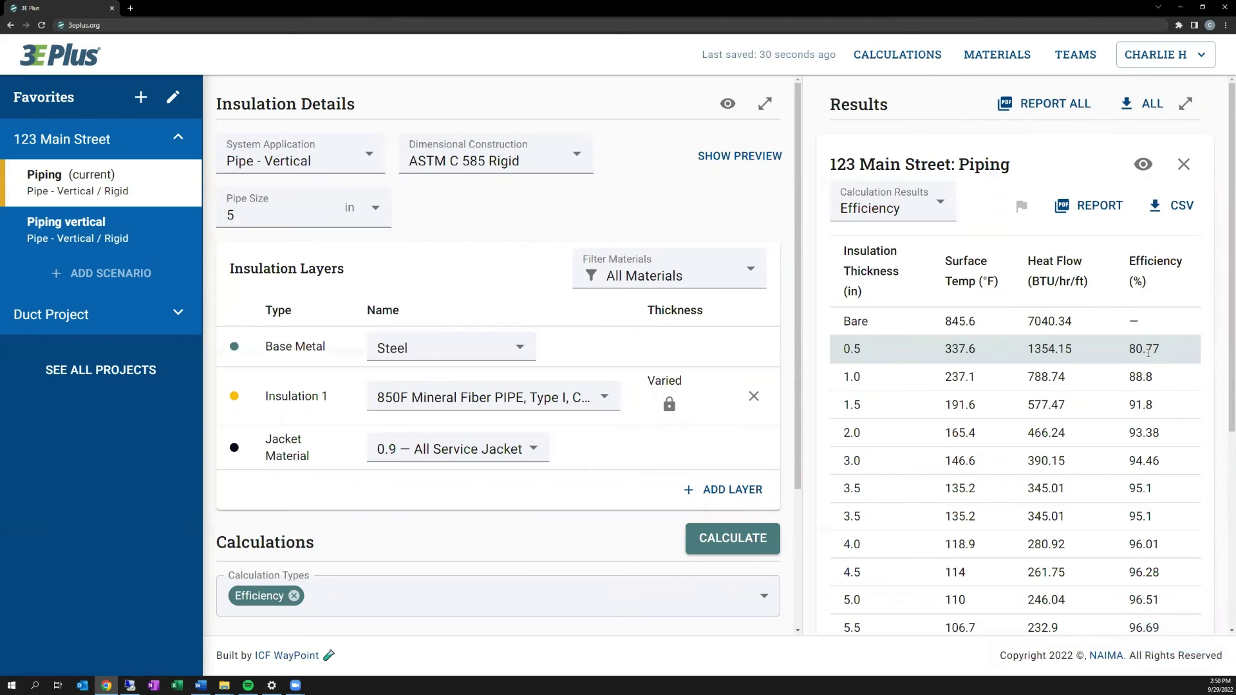
Close the Efficiency results and replace the Efficiency calculation with Interface Temperatures
{"action": "left_click", "coordinate": [1185, 165]}
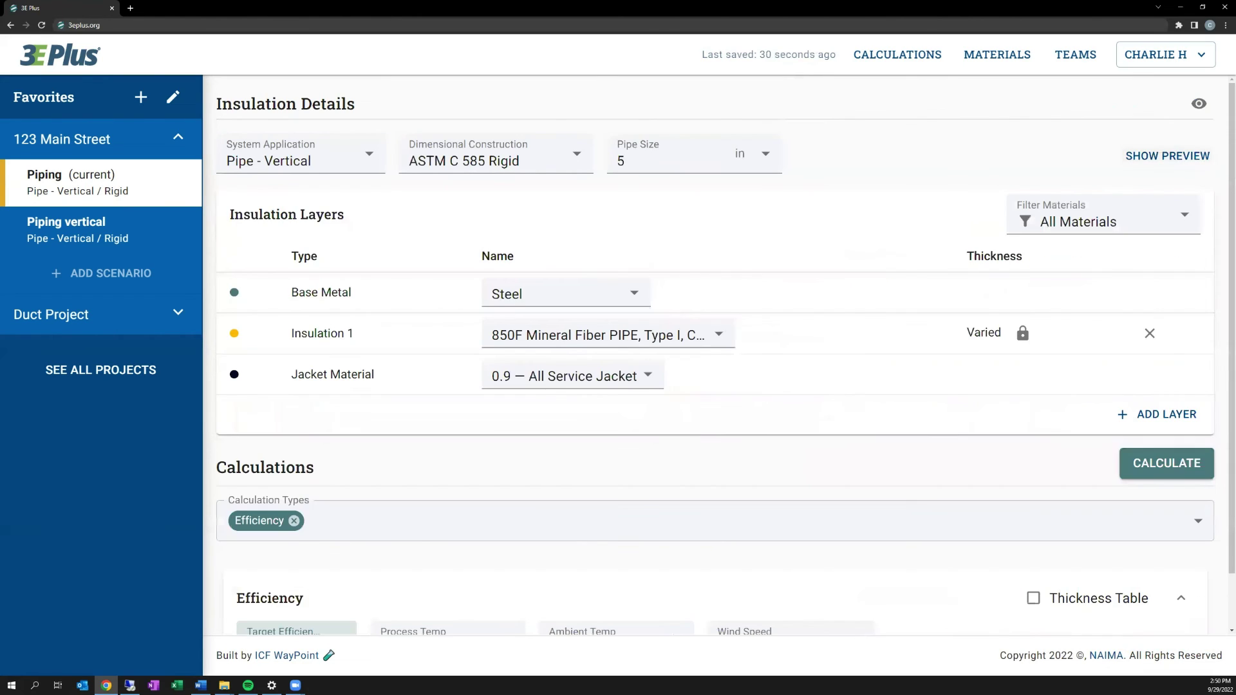
{"action": "key", "text": "alt+Tab"}
{"action": "scroll", "coordinate": [427, 511], "scroll_direction": "down", "scroll_amount": 1}
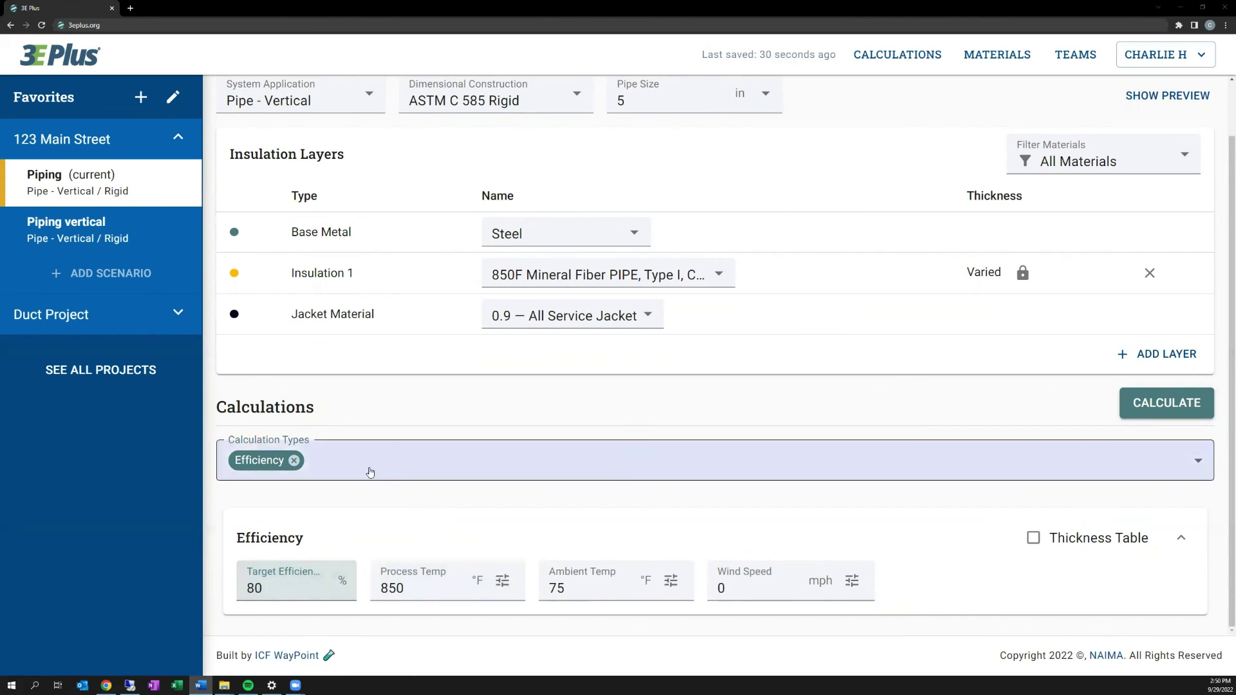
{"action": "left_click", "coordinate": [294, 460]}
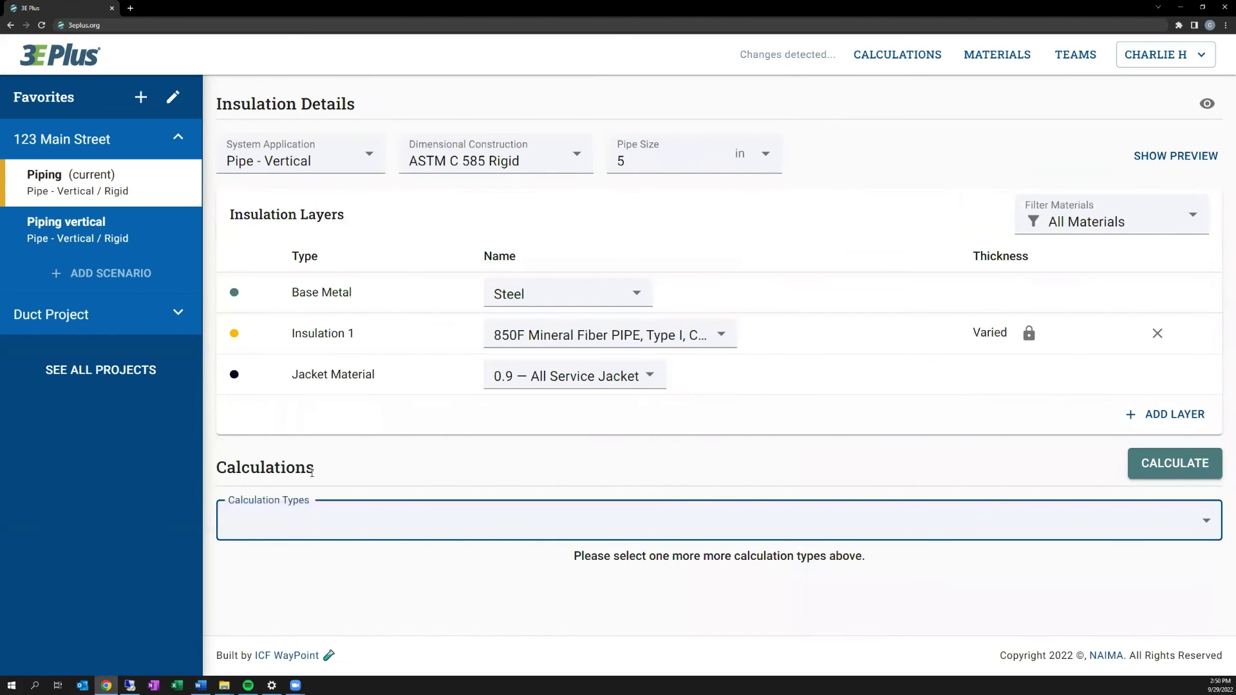
{"action": "left_click", "coordinate": [316, 493]}
{"action": "scroll", "coordinate": [303, 560], "scroll_direction": "down", "scroll_amount": 1}
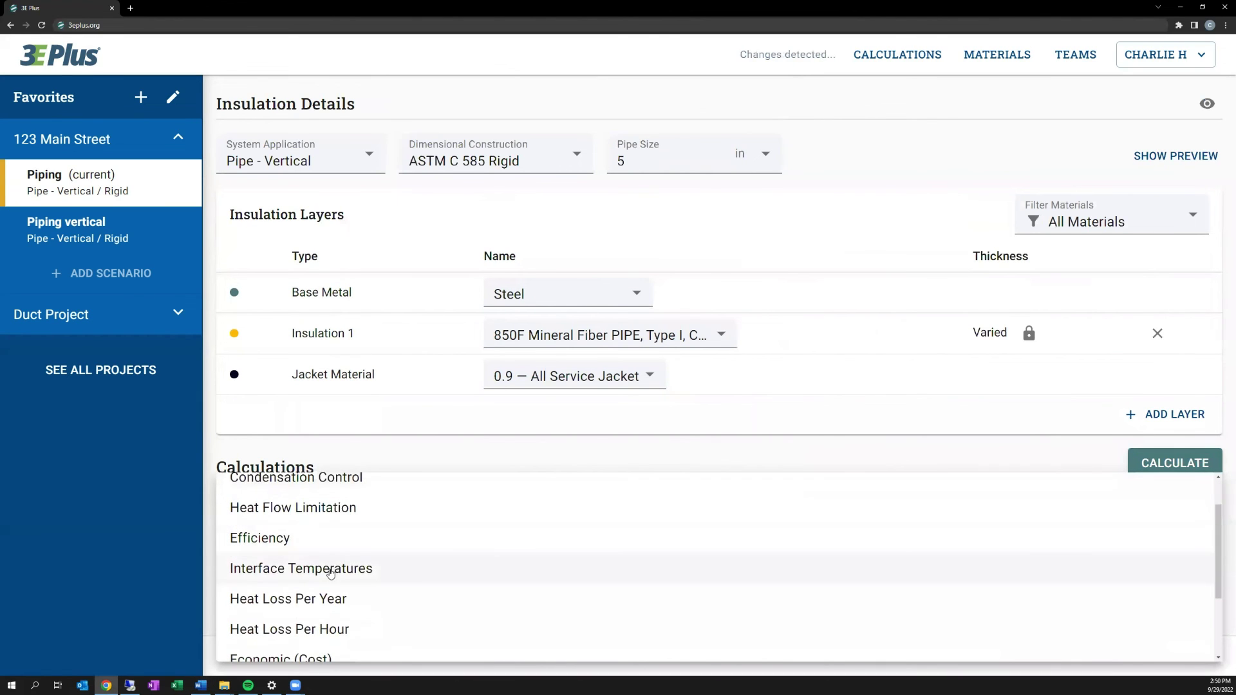
{"action": "left_click", "coordinate": [371, 459]}
Add a second 850F mineral fiber insulation layer with its thickness fixed at 1.5 in
{"action": "scroll", "coordinate": [372, 462], "scroll_direction": "down", "scroll_amount": 1}
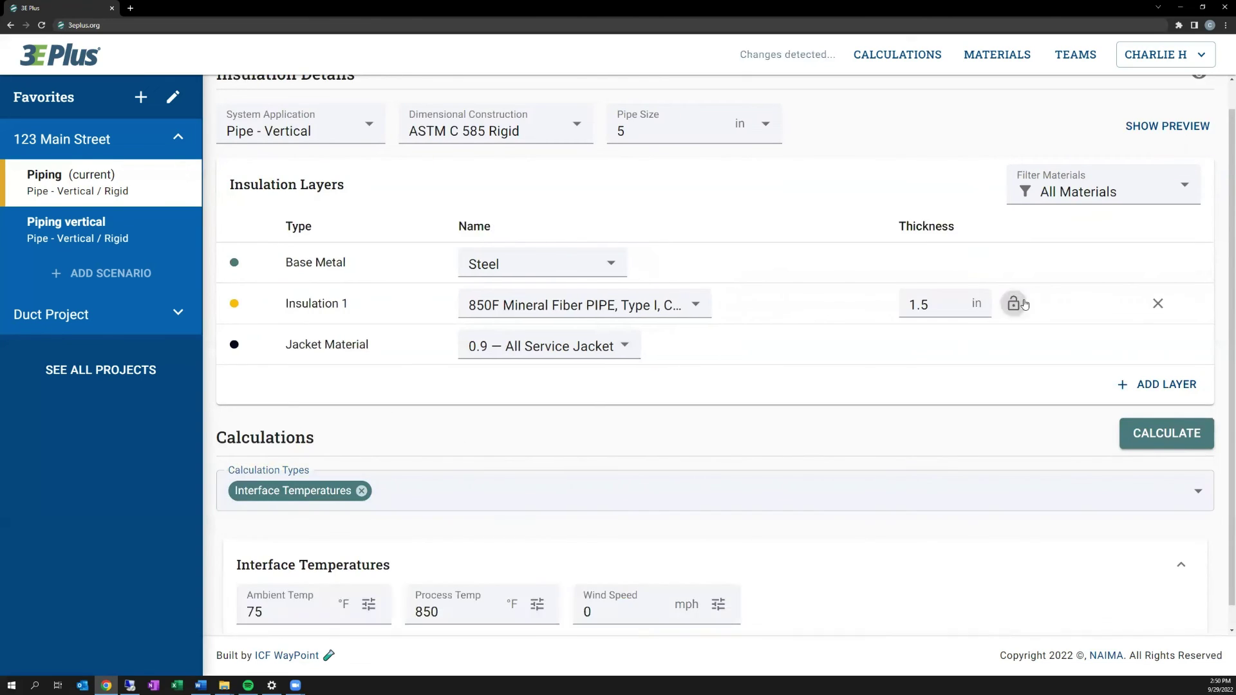
{"action": "left_click", "coordinate": [1149, 384]}
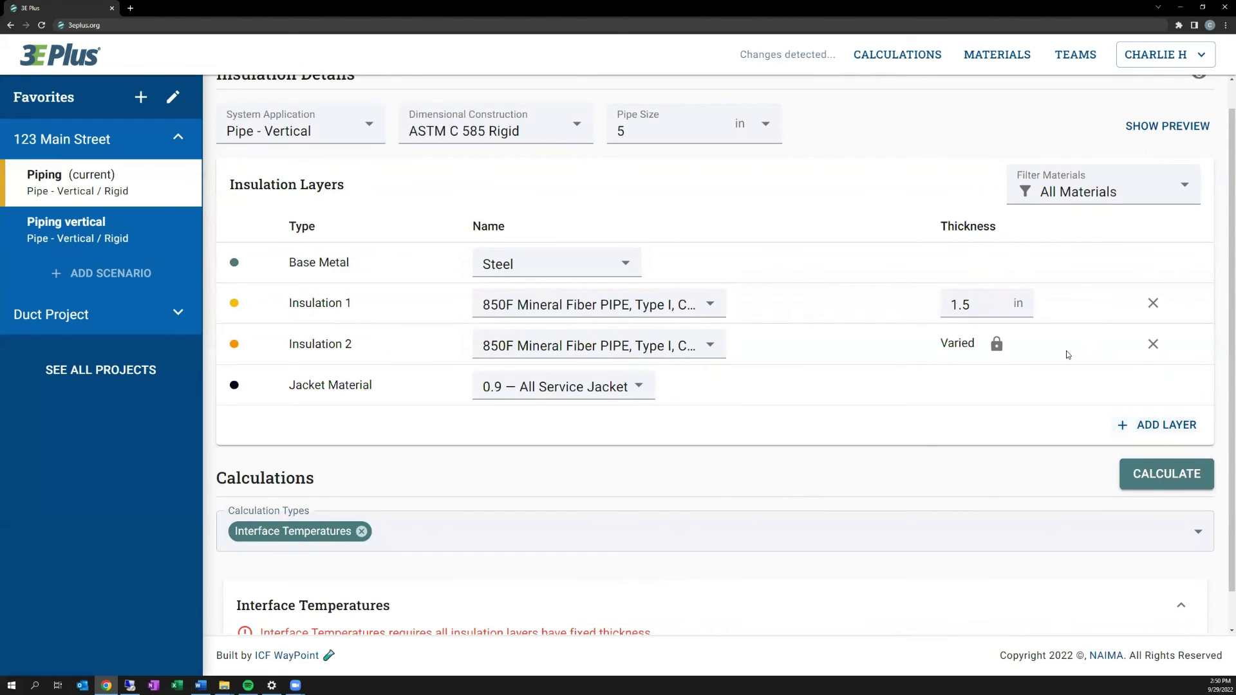
{"action": "left_click", "coordinate": [996, 344]}
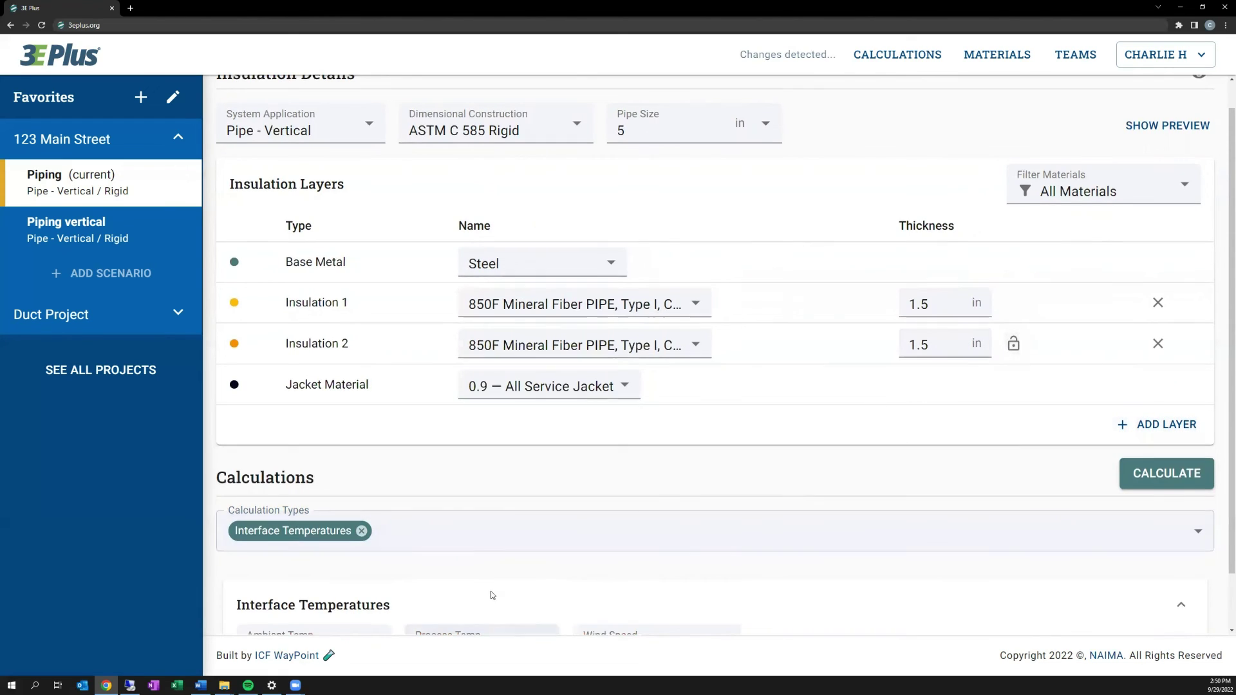
{"action": "scroll", "coordinate": [505, 566], "scroll_direction": "down", "scroll_amount": 1}
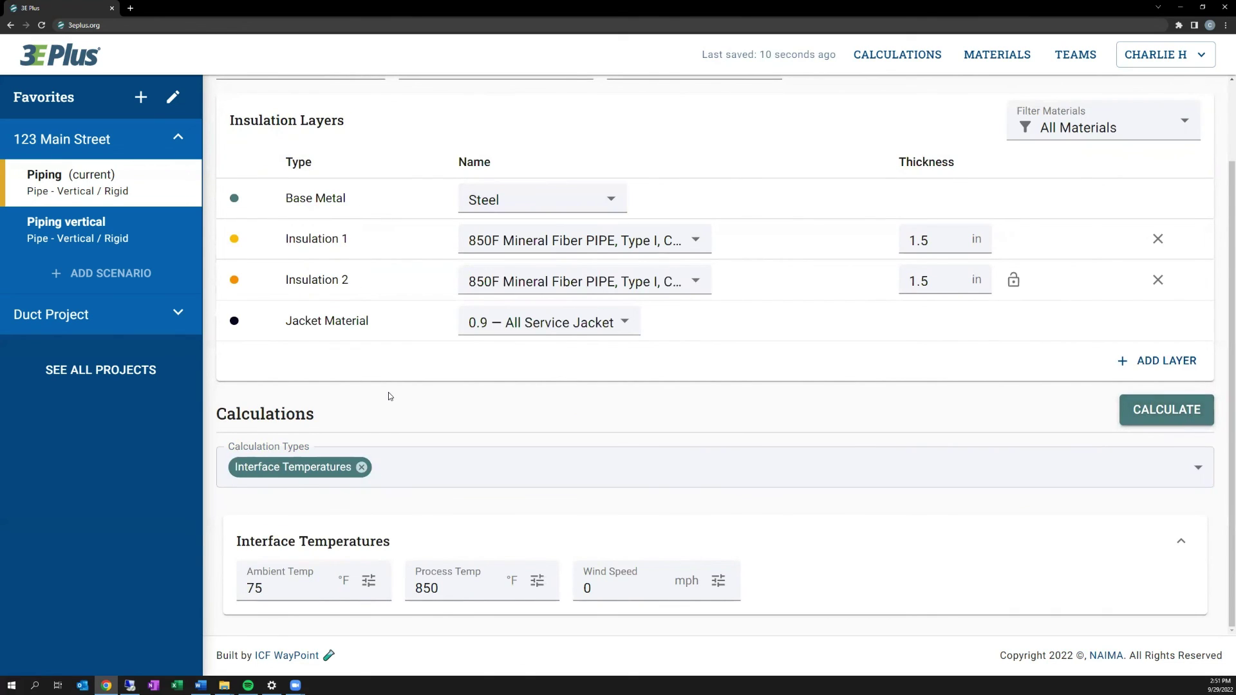
Calculate interface temperatures for the two 1.5 in layers: 845.6, 488 and 146 °F
{"action": "left_click", "coordinate": [1146, 417]}
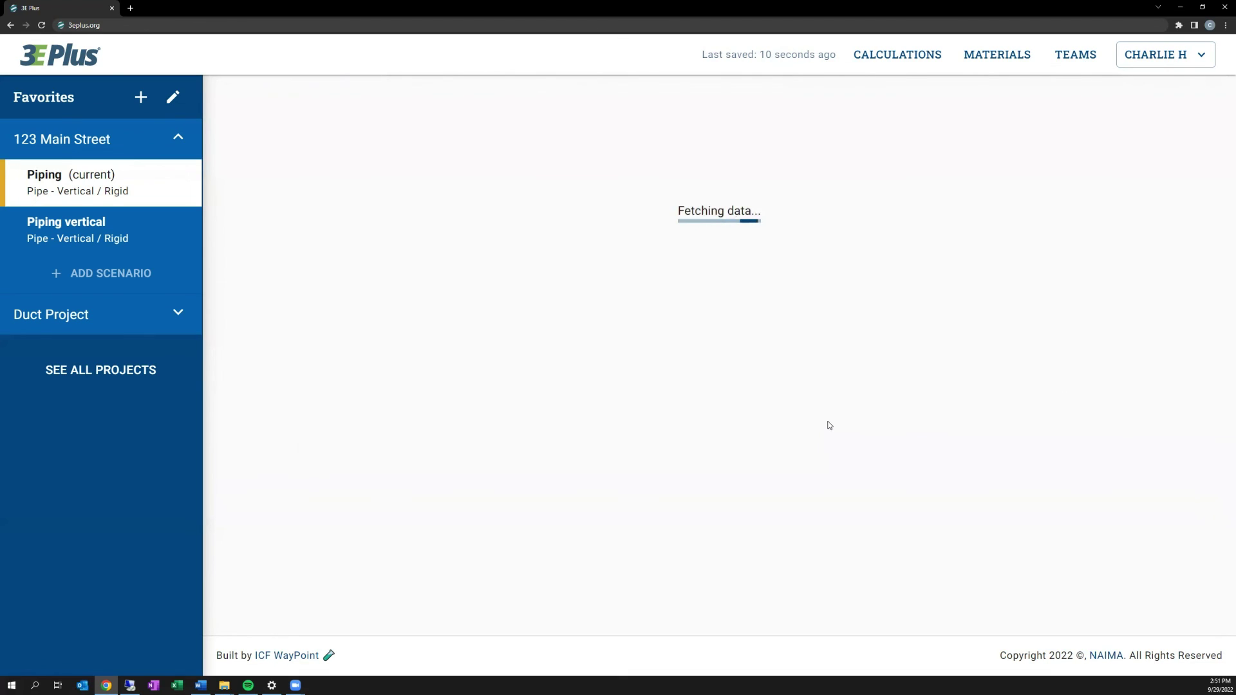